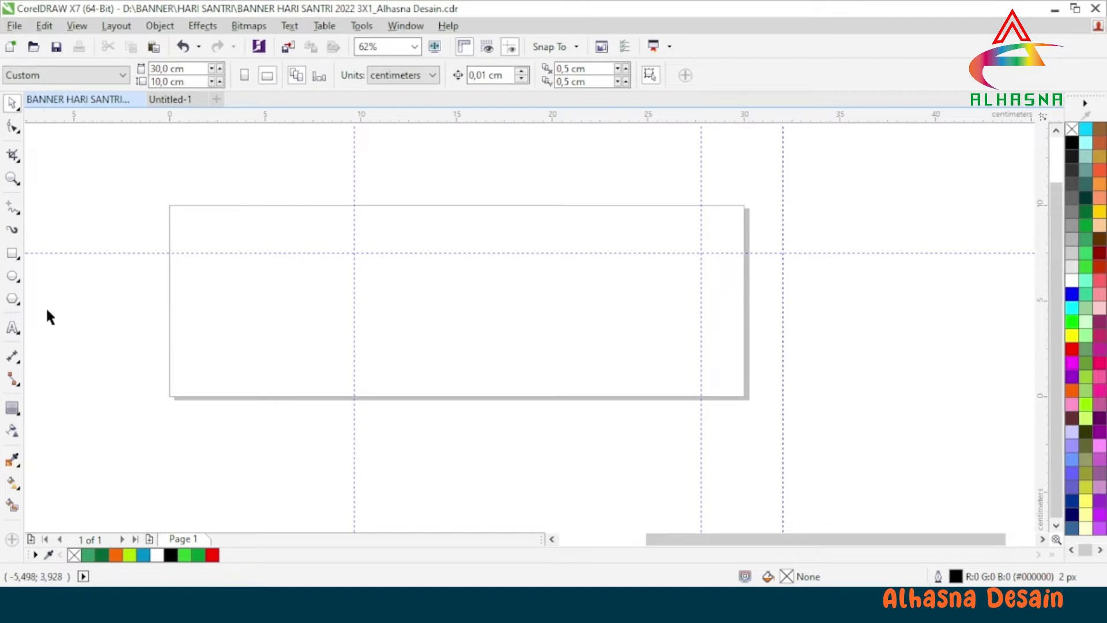
Create a rectangle covering the whole 30 × 10 cm page and fill it with Forest Green
{"action": "double_click", "coordinate": [11, 255]}
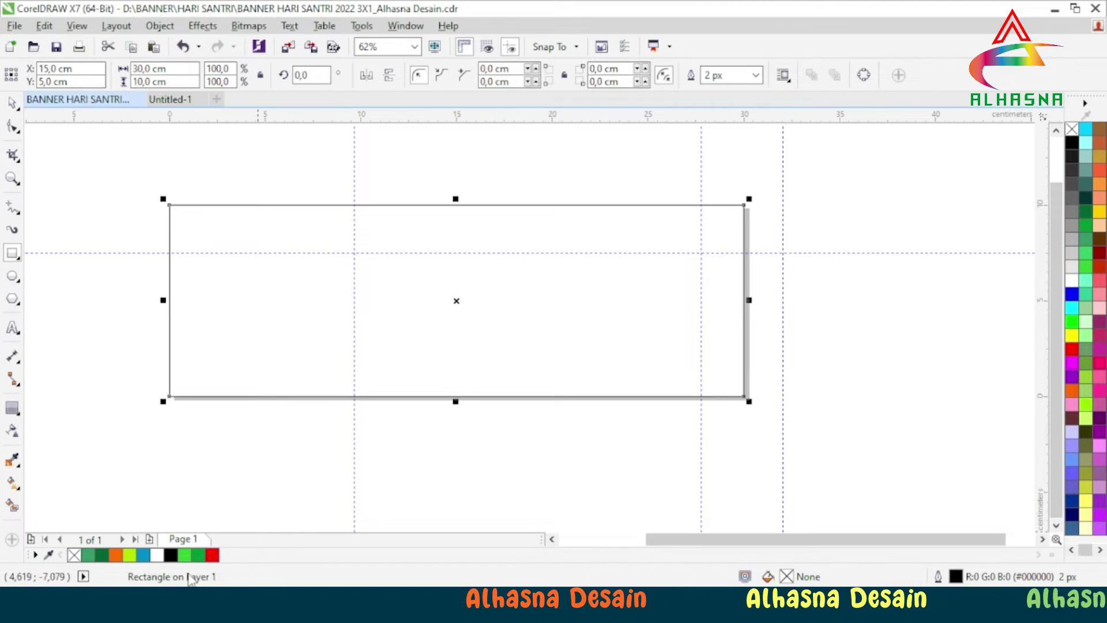
{"action": "left_click", "coordinate": [102, 555]}
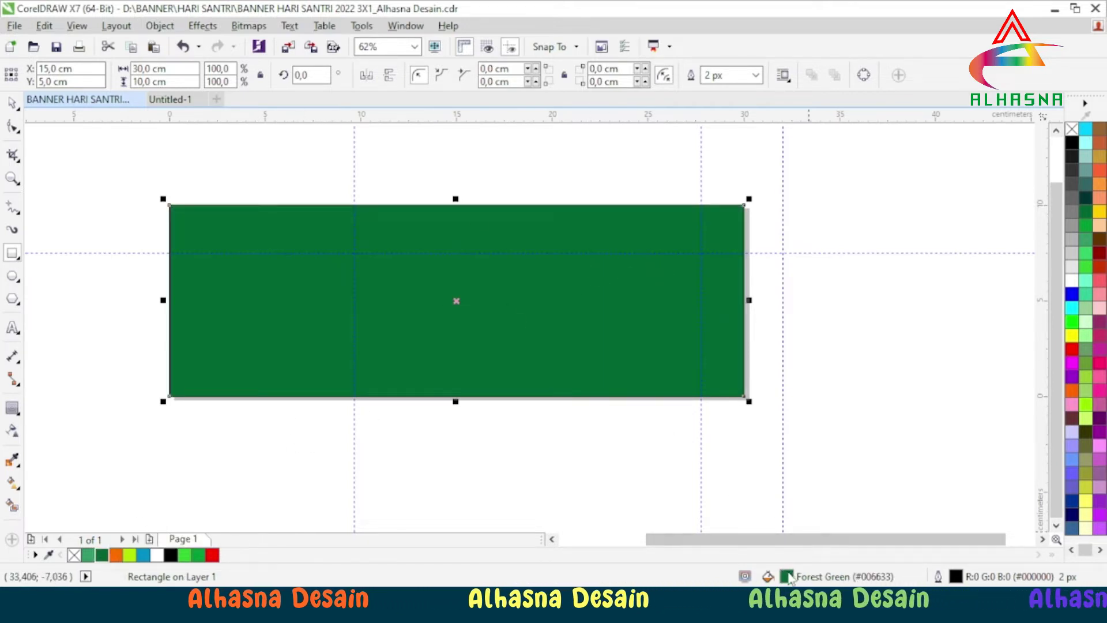
{"action": "key", "text": "space"}
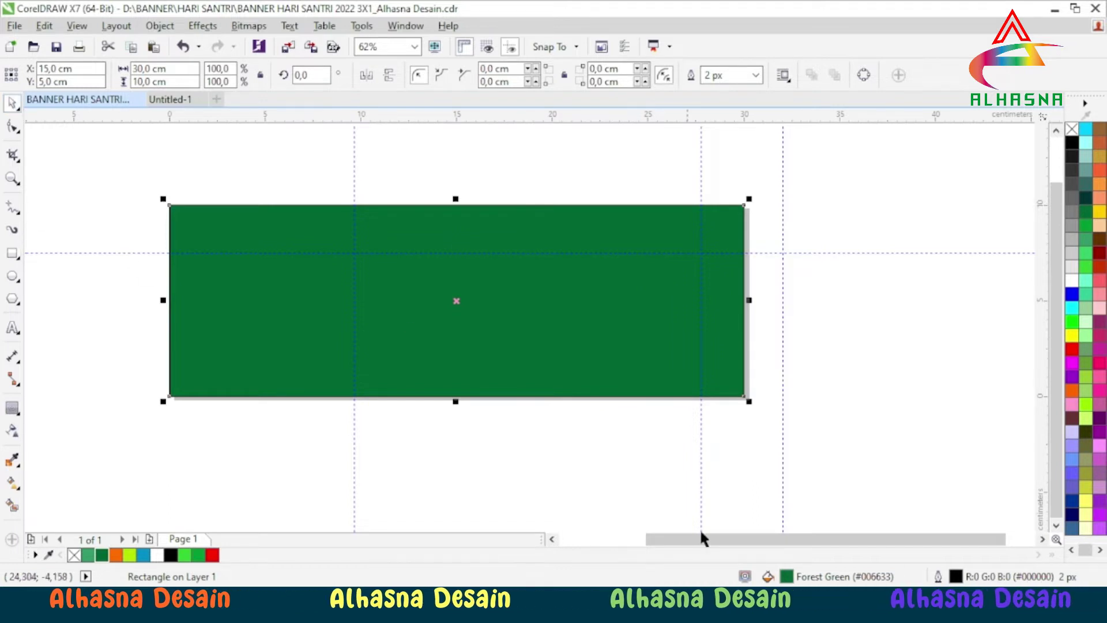
Change the rectangle's fill to a linear fountain fill from green to the blue sampled from the document palette
{"action": "double_click", "coordinate": [786, 576]}
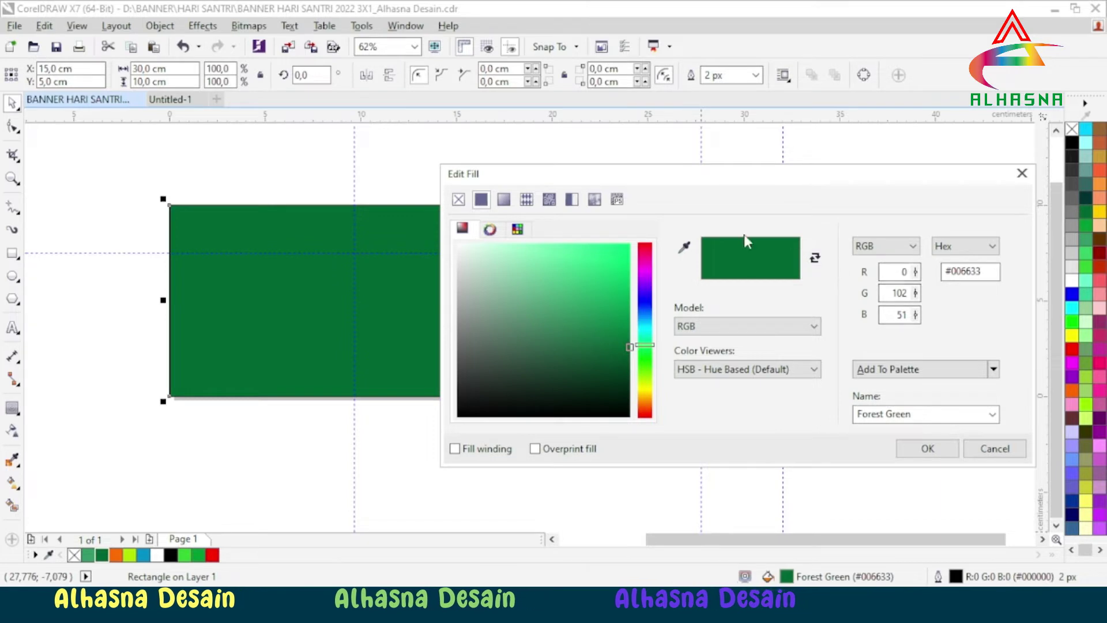
{"action": "left_click", "coordinate": [502, 200]}
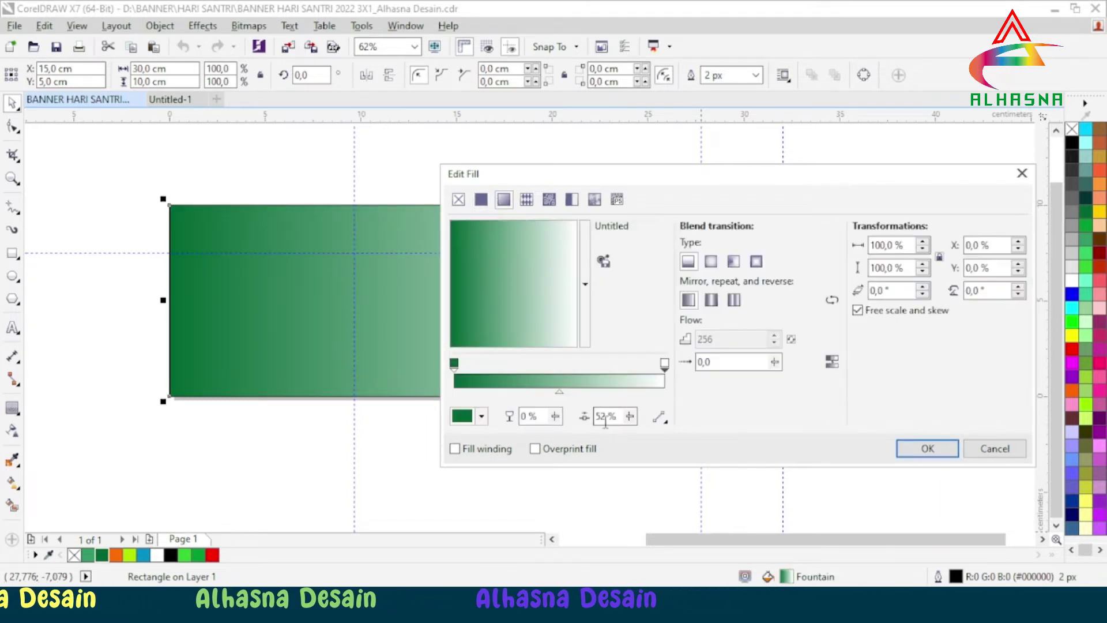
{"action": "left_click", "coordinate": [664, 363]}
{"action": "left_click", "coordinate": [483, 417]}
{"action": "left_click", "coordinate": [515, 245]}
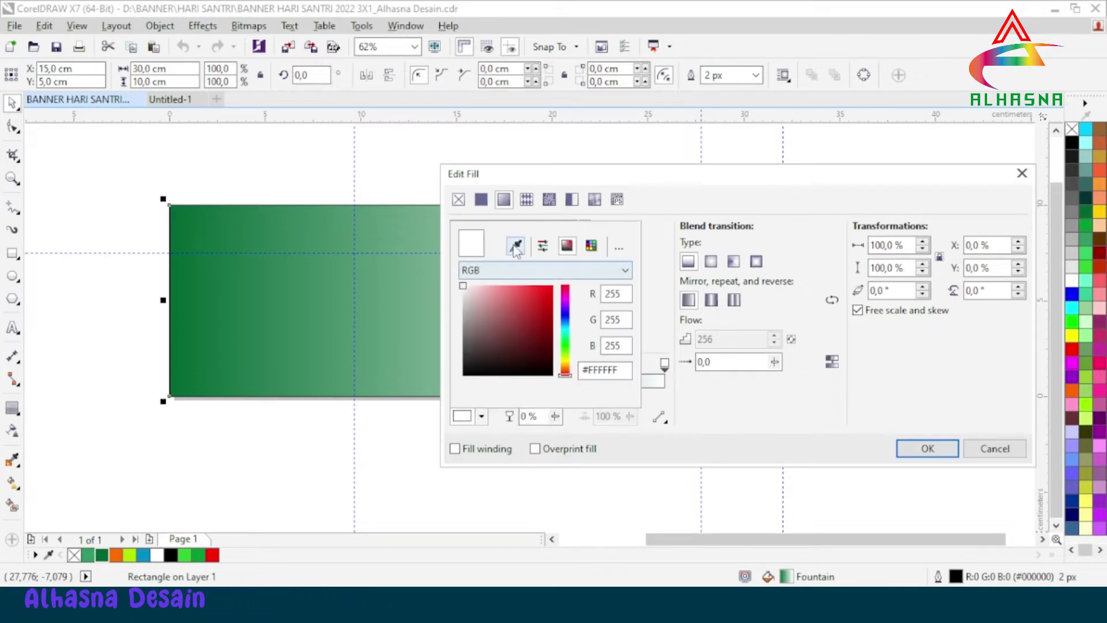
{"action": "left_click", "coordinate": [143, 554]}
{"action": "left_click", "coordinate": [742, 391]}
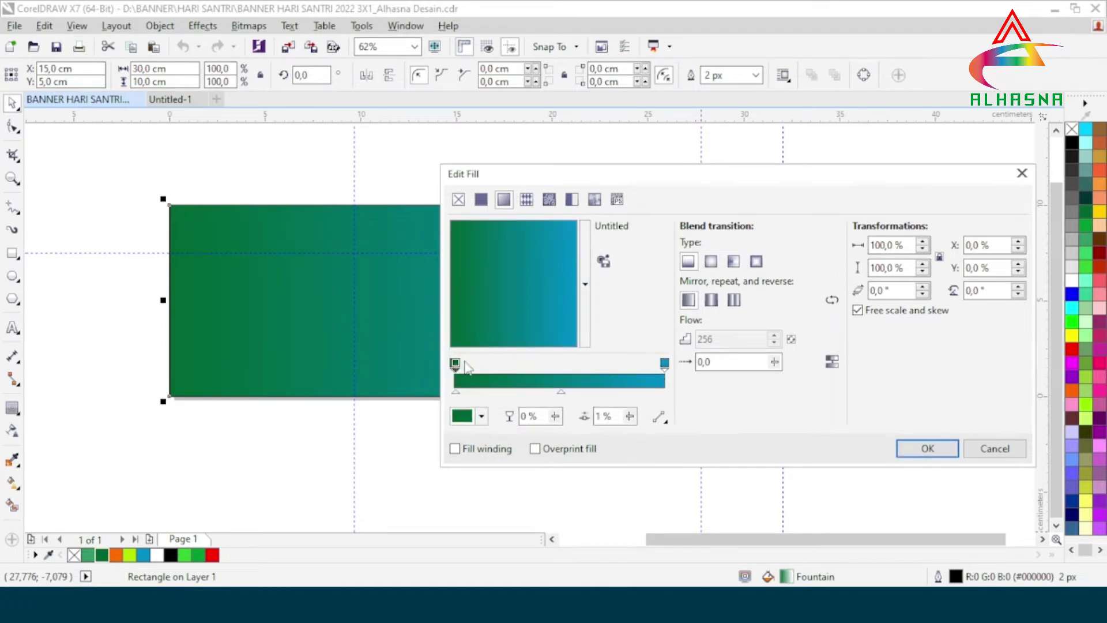
Add a green colour node at about 48% of the gradient and apply the fill to the rectangle
{"action": "left_click_drag", "start_coordinate": [529, 371], "coordinate": [555, 373]}
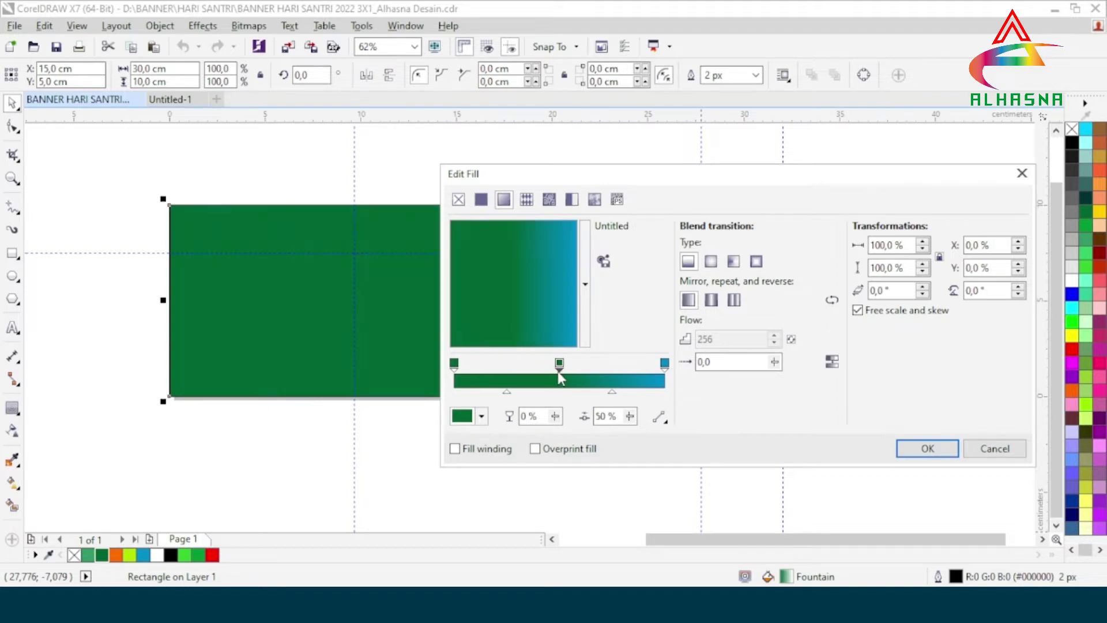
{"action": "left_click_drag", "start_coordinate": [569, 172], "coordinate": [513, 183]}
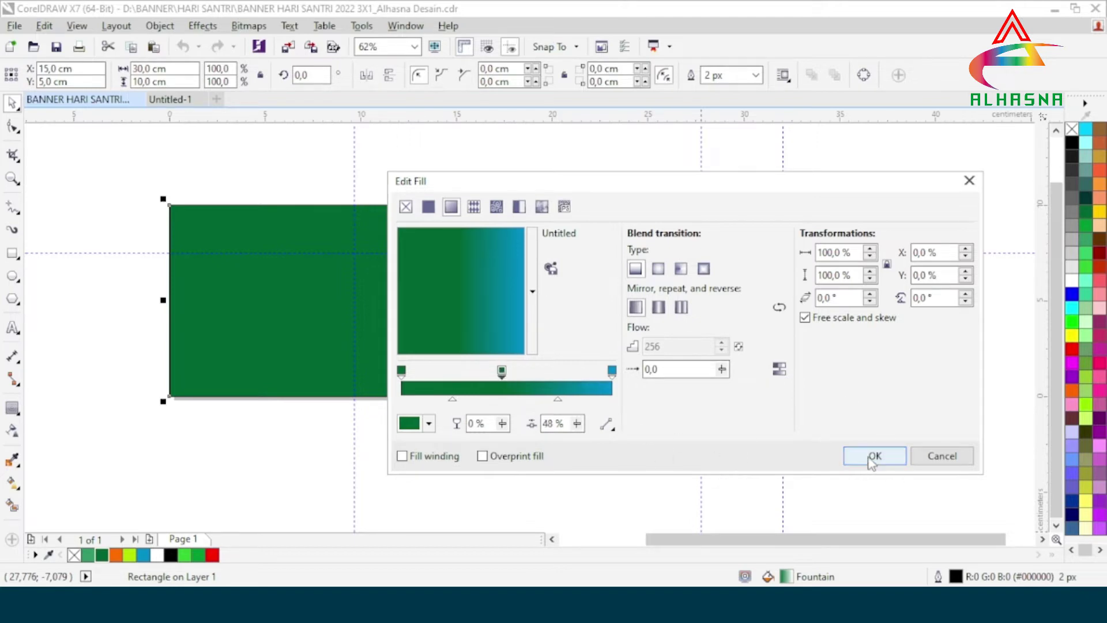
{"action": "left_click", "coordinate": [871, 456]}
{"action": "left_click", "coordinate": [807, 403]}
{"action": "scroll", "coordinate": [554, 328], "scroll_direction": "down", "scroll_amount": 2}
{"action": "scroll", "coordinate": [542, 313], "scroll_direction": "up", "scroll_amount": 2}
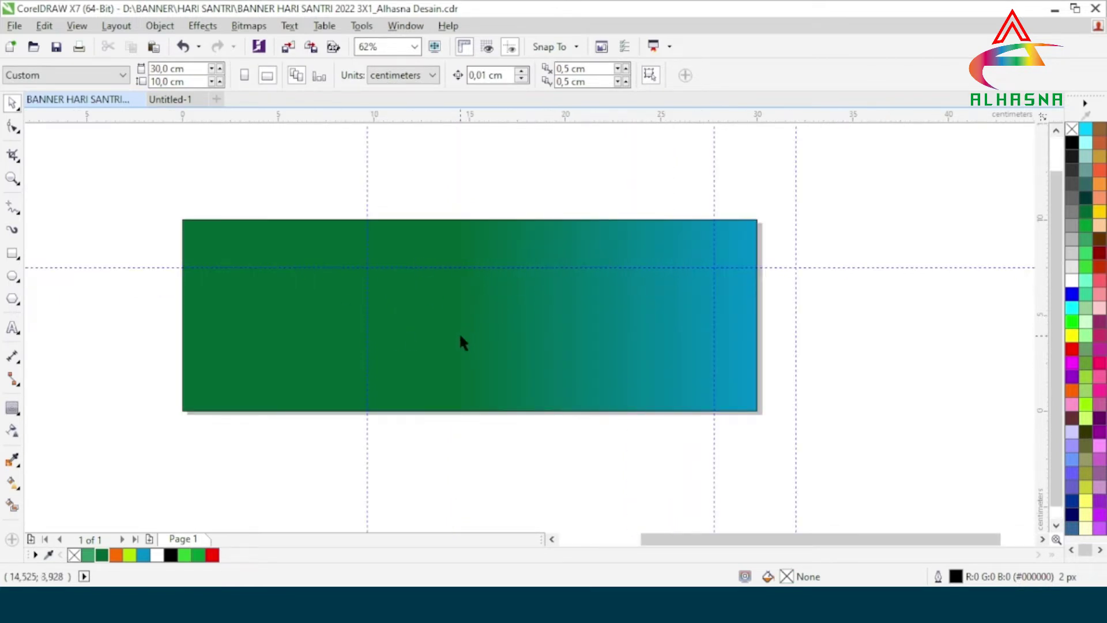
Copy all ten design elements from the Untitled-1 document and paste them into the BANNER HARI SANTRI document
{"action": "left_click", "coordinate": [165, 102]}
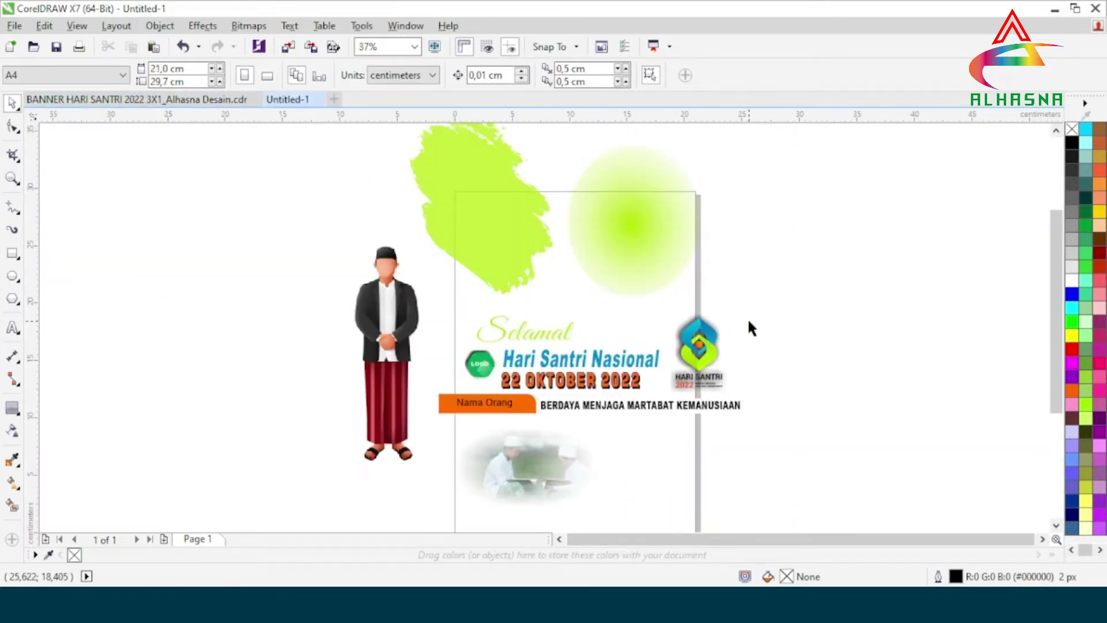
{"action": "scroll", "coordinate": [554, 383], "scroll_direction": "down", "scroll_amount": 1}
{"action": "scroll", "coordinate": [534, 380], "scroll_direction": "up", "scroll_amount": 3}
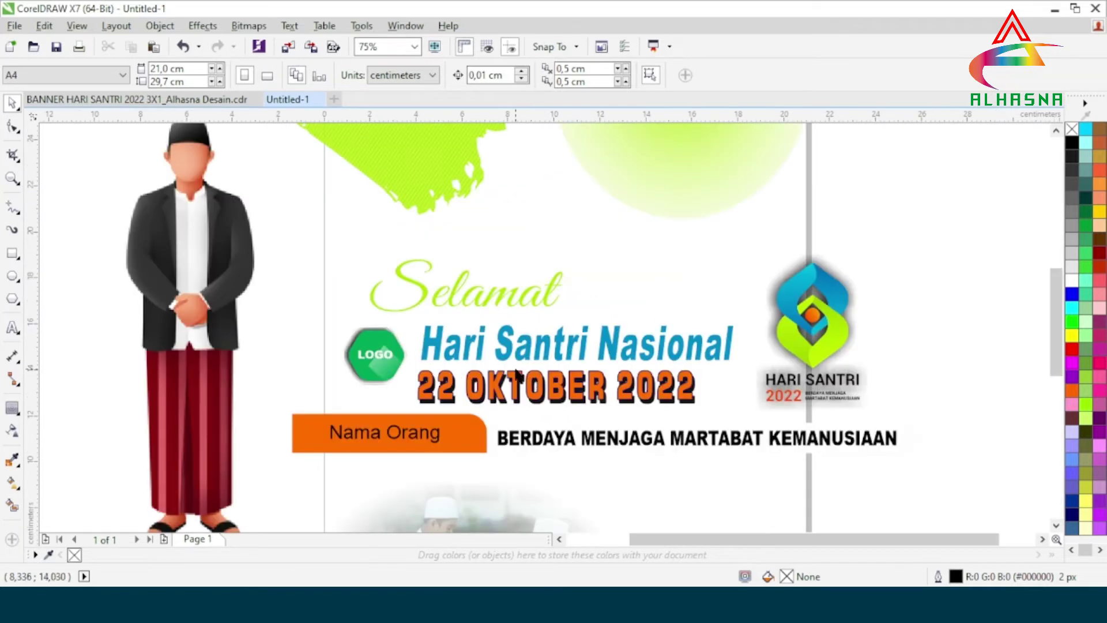
{"action": "scroll", "coordinate": [517, 375], "scroll_direction": "up", "scroll_amount": 2}
{"action": "scroll", "coordinate": [466, 374], "scroll_direction": "down", "scroll_amount": 5}
{"action": "scroll", "coordinate": [458, 367], "scroll_direction": "down", "scroll_amount": 1}
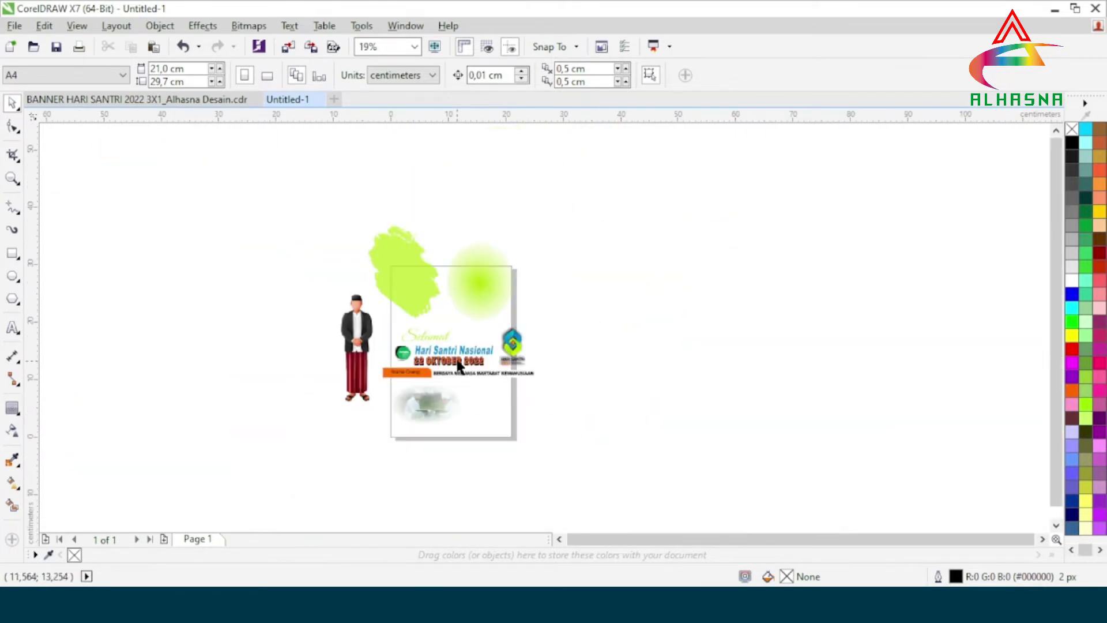
{"action": "left_click_drag", "start_coordinate": [649, 515], "coordinate": [648, 515]}
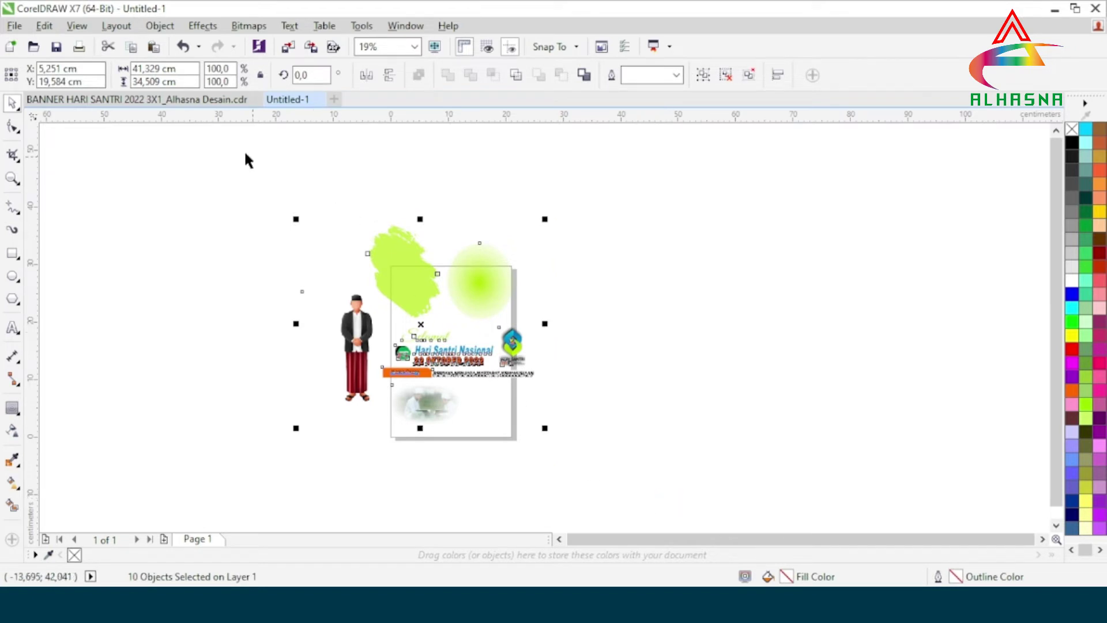
{"action": "left_click", "coordinate": [144, 99]}
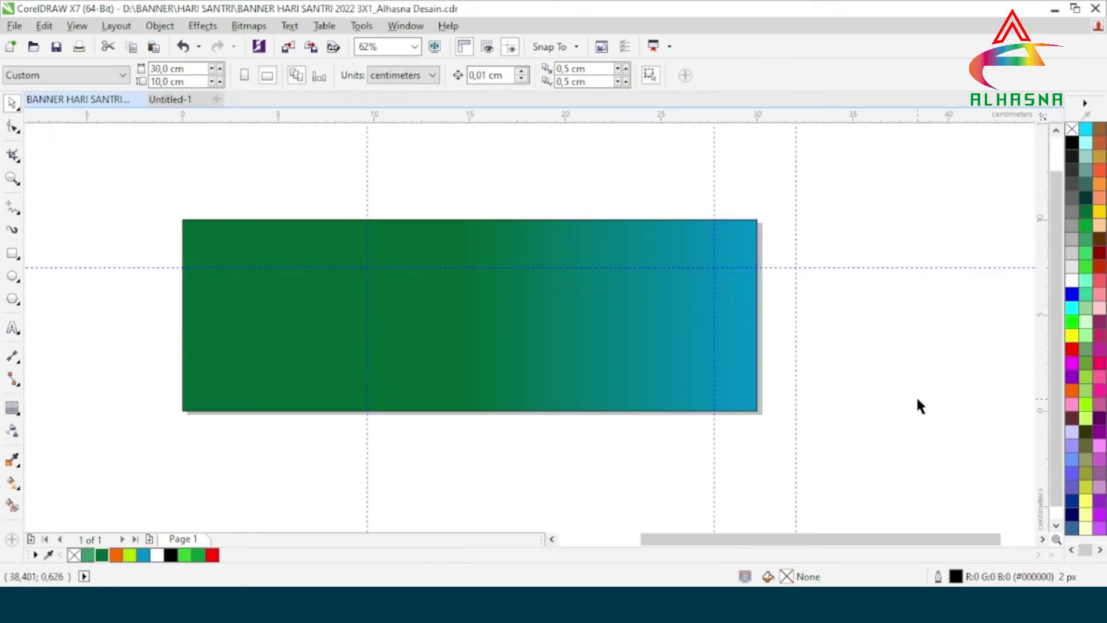
{"action": "scroll", "coordinate": [447, 410], "scroll_direction": "down", "scroll_amount": 2}
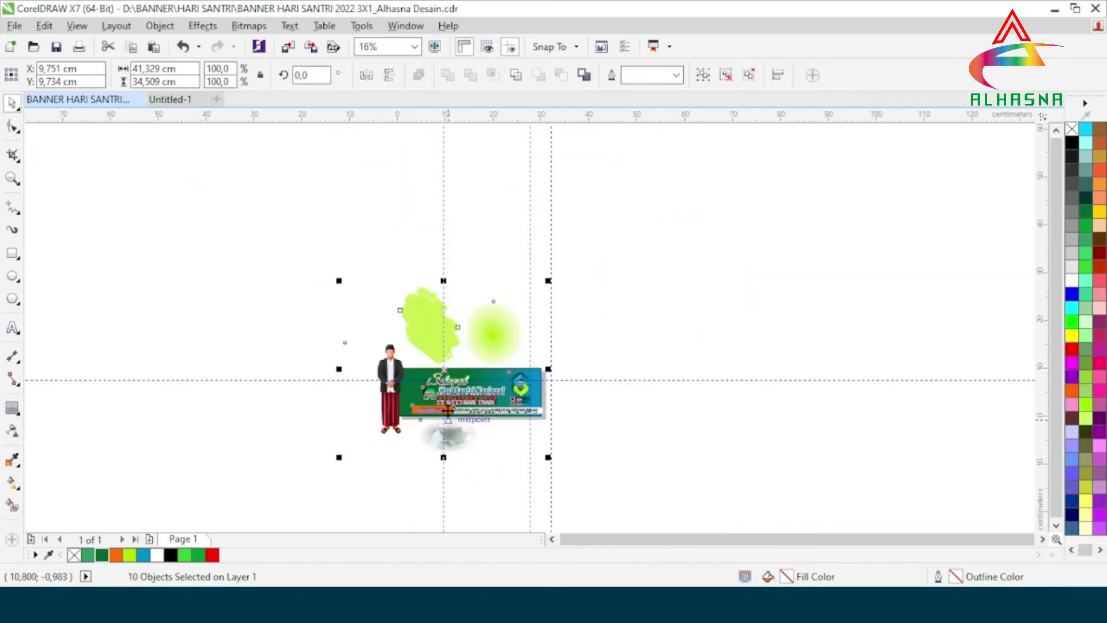
Move the pasted elements off the banner to the empty area just beyond the outermost vertical guideline
{"action": "left_click_drag", "start_coordinate": [431, 335], "coordinate": [715, 346]}
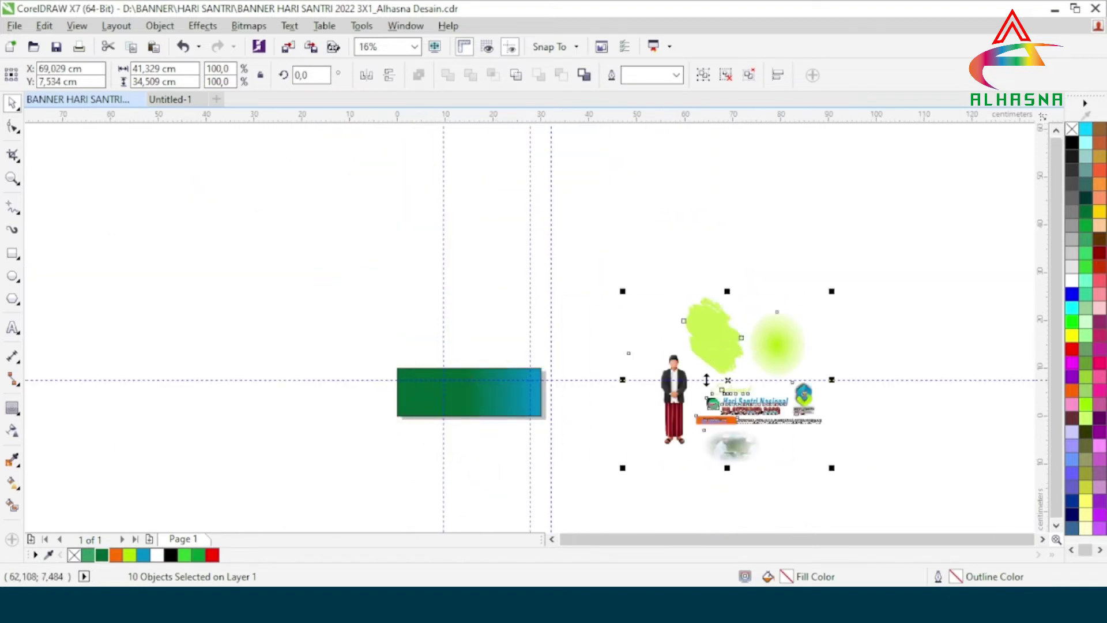
{"action": "left_click_drag", "start_coordinate": [743, 425], "coordinate": [673, 422]}
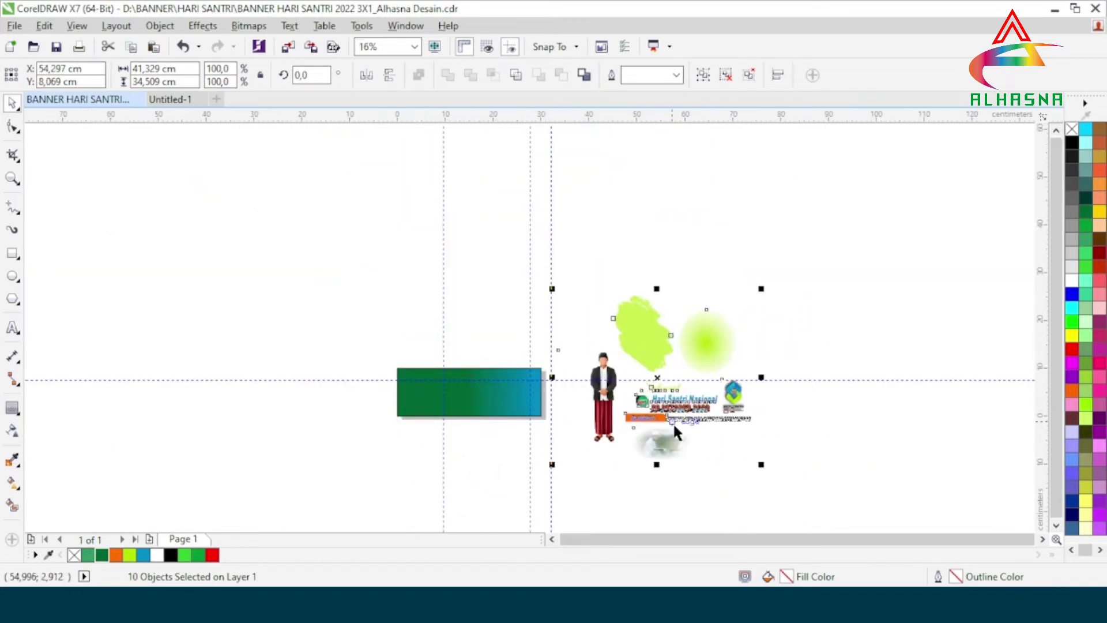
{"action": "left_click", "coordinate": [849, 444]}
{"action": "scroll", "coordinate": [676, 418], "scroll_direction": "up", "scroll_amount": 1}
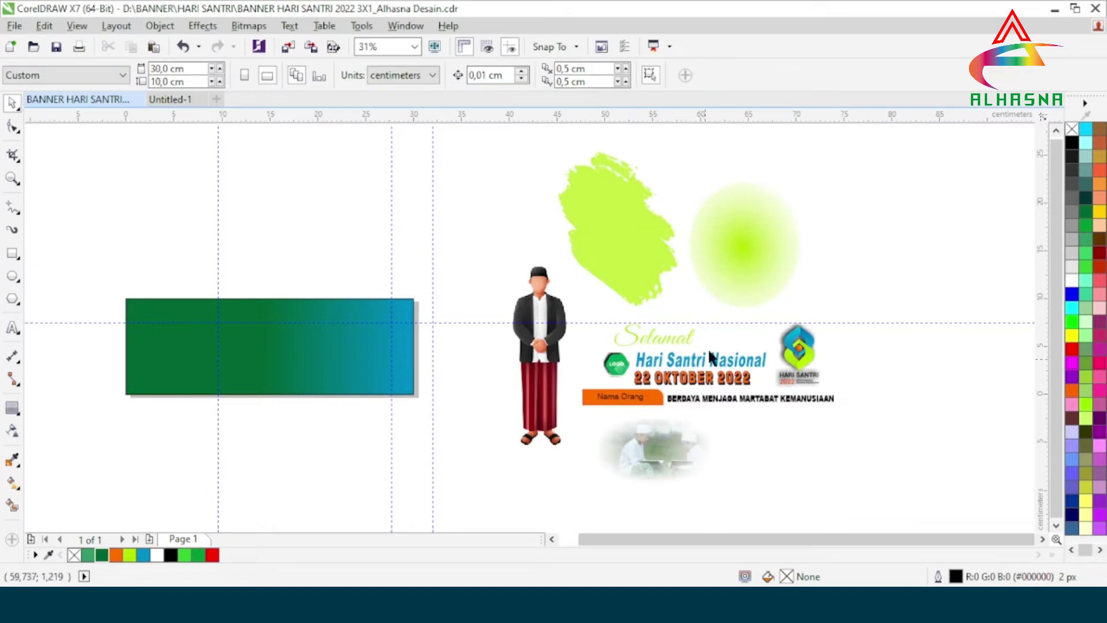
Position the lime glow ellipse over the banner's green end, centred at about X 3.9, Y 3.5 cm, and PowerClip it inside the rectangle
{"action": "left_click", "coordinate": [744, 255]}
{"action": "left_click_drag", "start_coordinate": [745, 245], "coordinate": [192, 388]}
{"action": "scroll", "coordinate": [87, 398], "scroll_direction": "up", "scroll_amount": 1}
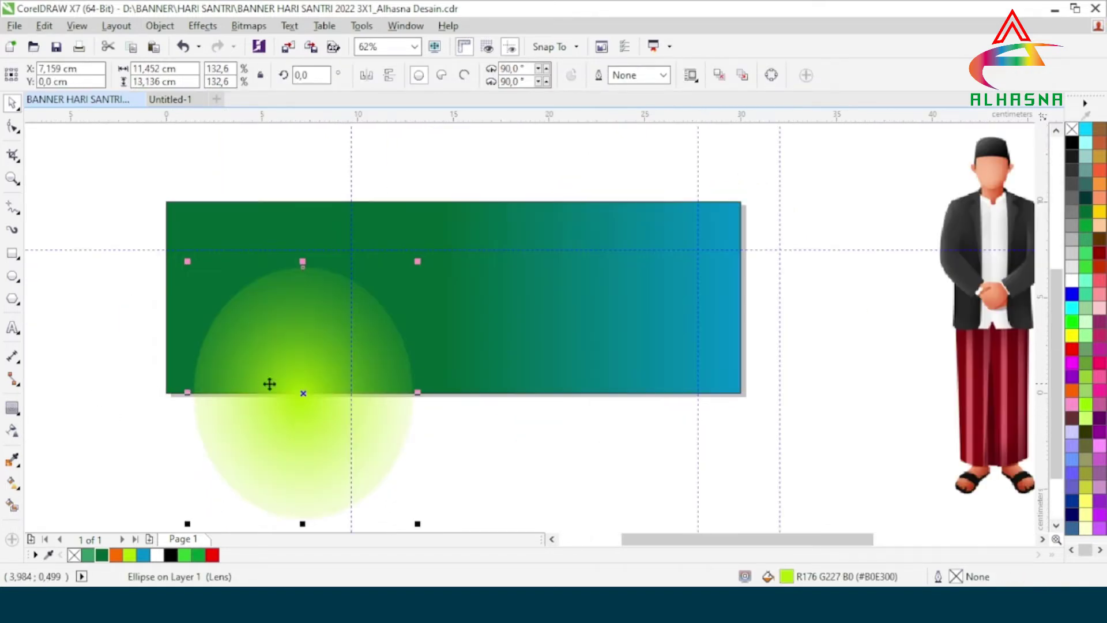
{"action": "left_click_drag", "start_coordinate": [302, 393], "coordinate": [240, 325]}
{"action": "right_click", "coordinate": [240, 324]}
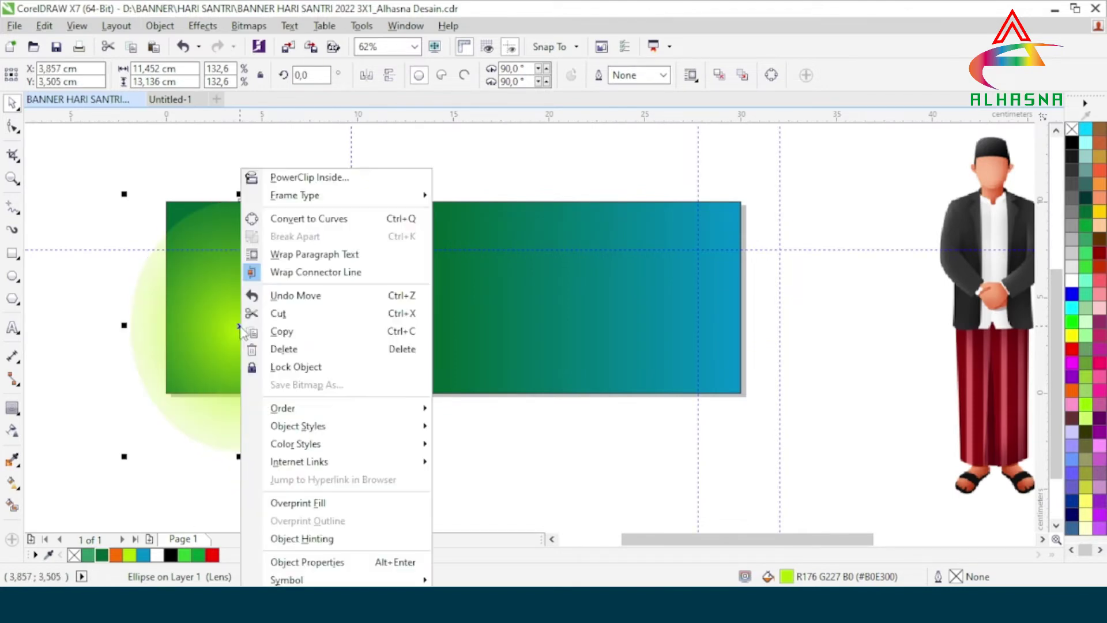
{"action": "left_click", "coordinate": [267, 179]}
{"action": "left_click", "coordinate": [385, 231]}
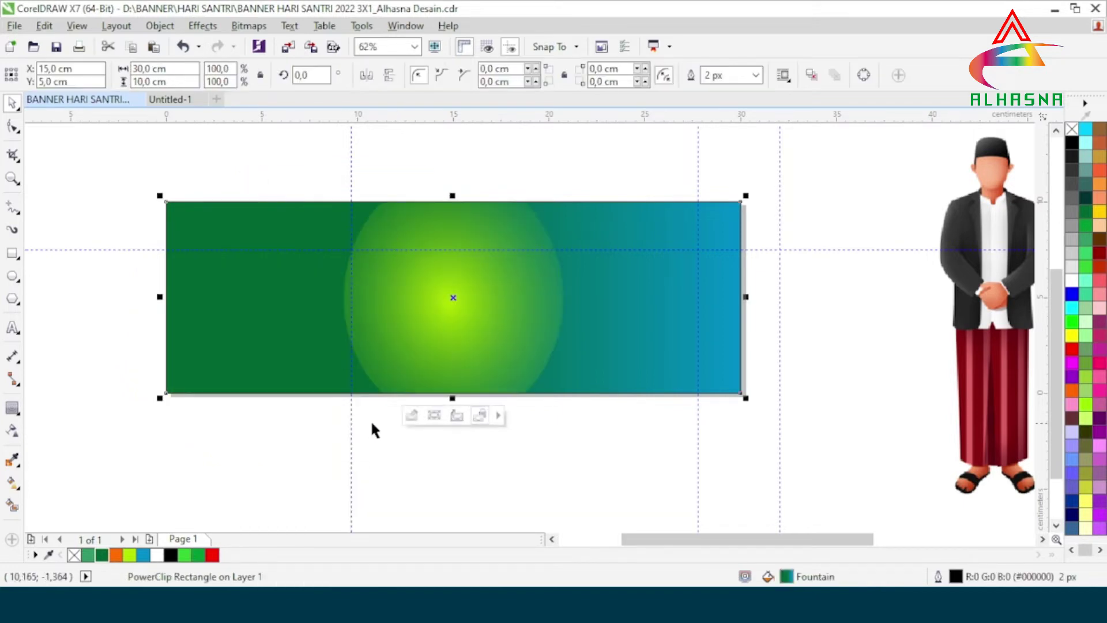
Edit the PowerClip contents so the glow ellipse sits at the banner's left end, and finish editing
{"action": "left_click", "coordinate": [412, 415]}
{"action": "left_click", "coordinate": [440, 314]}
{"action": "left_click_drag", "start_coordinate": [424, 322], "coordinate": [227, 344]}
{"action": "left_click", "coordinate": [450, 414]}
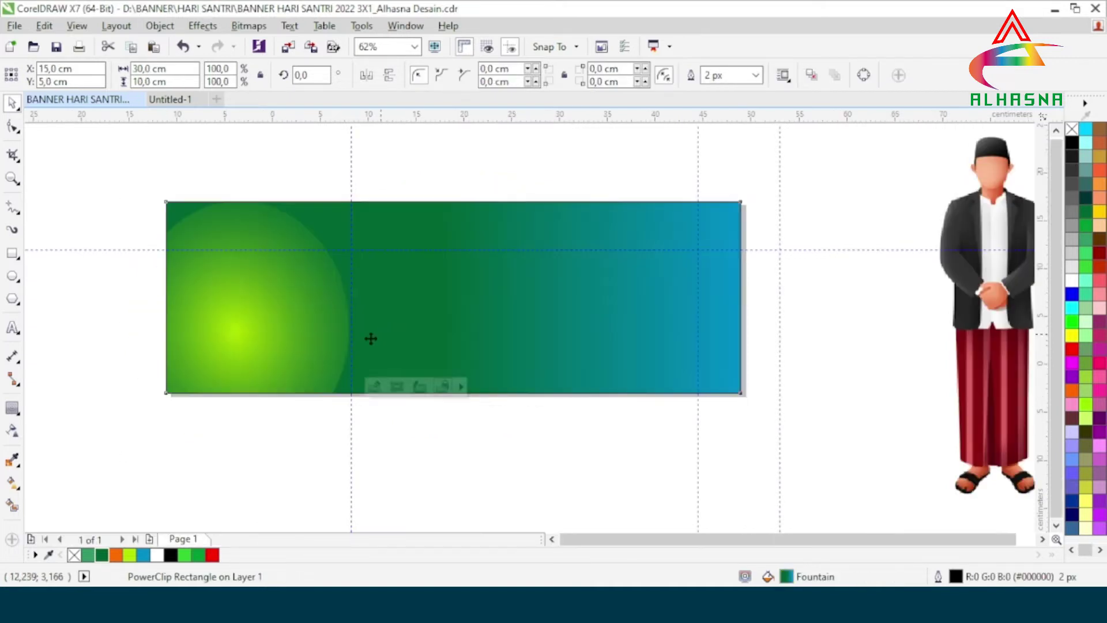
{"action": "scroll", "coordinate": [370, 334], "scroll_direction": "down", "scroll_amount": 2}
{"action": "left_click", "coordinate": [600, 398]}
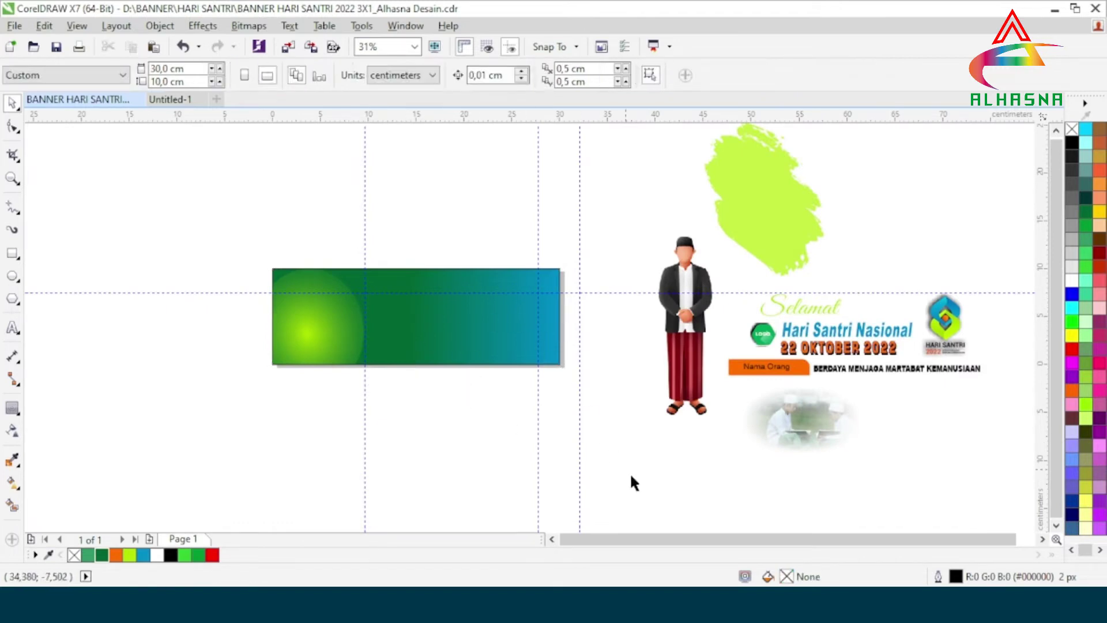
Place the faded photo of the reading students in the banner's upper right half, centred at about X 20.1, Y 6.5 cm
{"action": "left_click_drag", "start_coordinate": [800, 428], "coordinate": [464, 311]}
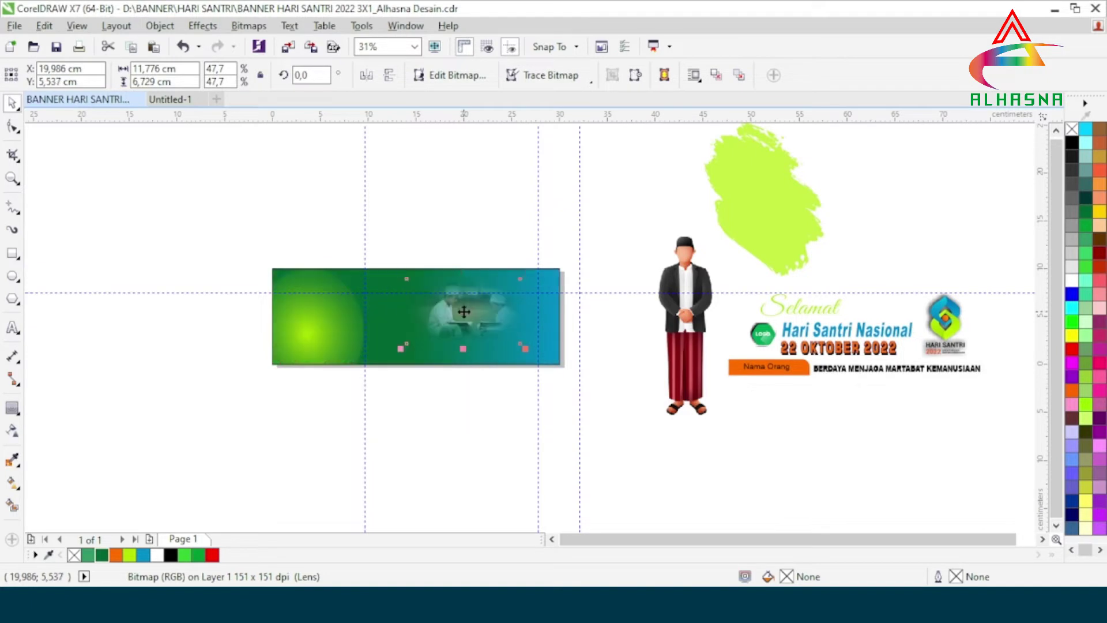
{"action": "scroll", "coordinate": [467, 314], "scroll_direction": "up", "scroll_amount": 2}
{"action": "left_click_drag", "start_coordinate": [458, 330], "coordinate": [461, 313]}
{"action": "left_click", "coordinate": [722, 464]}
{"action": "scroll", "coordinate": [424, 362], "scroll_direction": "down", "scroll_amount": 2}
{"action": "left_click", "coordinate": [435, 446]}
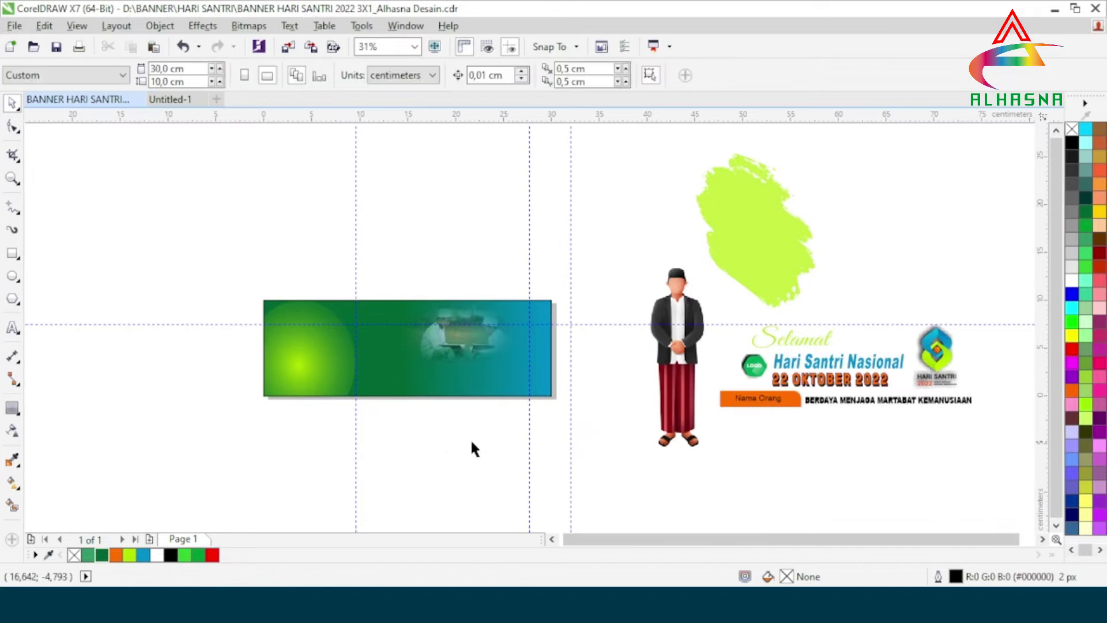
Place the lime brush-stroke shape over the banner's left end, centred at about X 2.4, Y 1.9 cm, and PowerClip it inside the rectangle
{"action": "mouse_move", "coordinate": [741, 227]}
{"action": "left_mouse_down"}
{"action": "mouse_move", "coordinate": [753, 230]}
{"action": "mouse_move", "coordinate": [294, 382]}
{"action": "mouse_move", "coordinate": [254, 378]}
{"action": "left_mouse_up"}
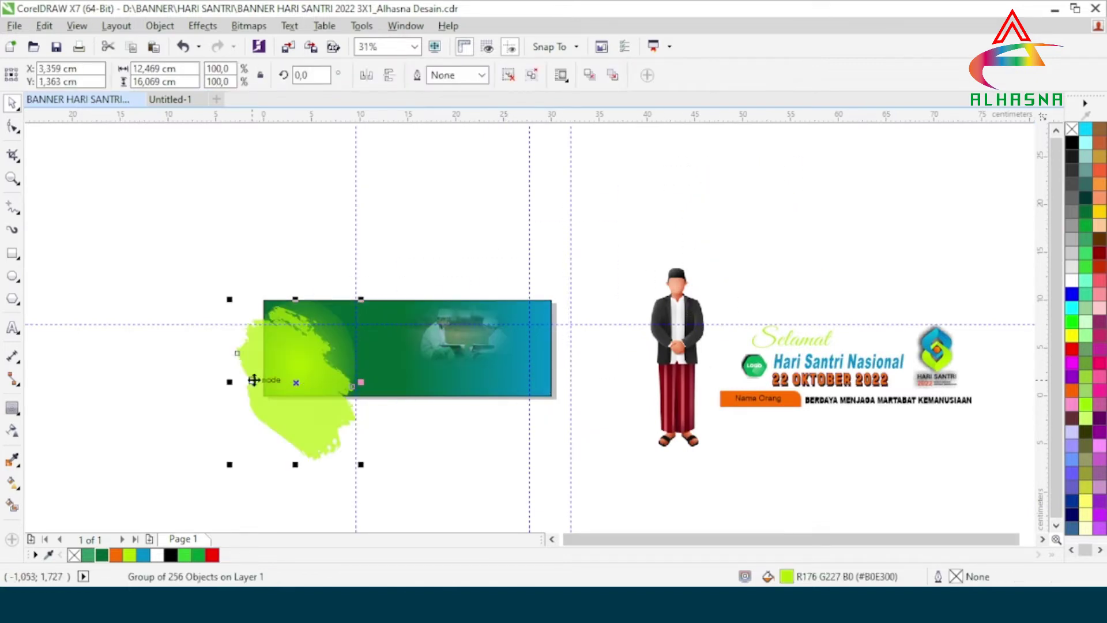
{"action": "scroll", "coordinate": [255, 378], "scroll_direction": "up", "scroll_amount": 2}
{"action": "left_click_drag", "start_coordinate": [335, 388], "coordinate": [316, 377]}
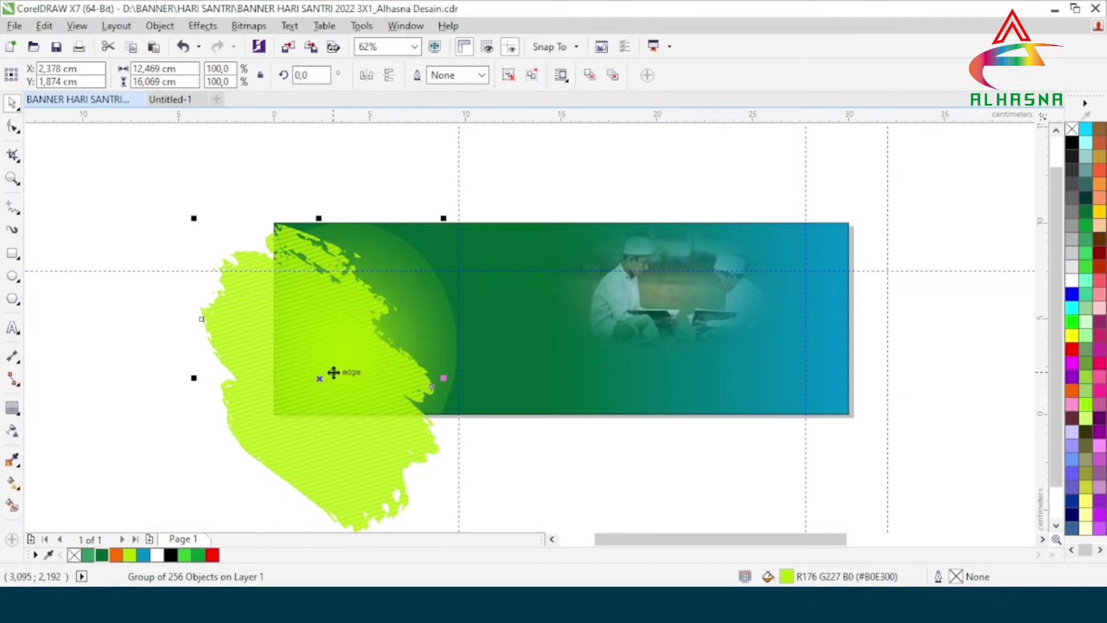
{"action": "right_click", "coordinate": [287, 382]}
{"action": "left_click", "coordinate": [302, 196]}
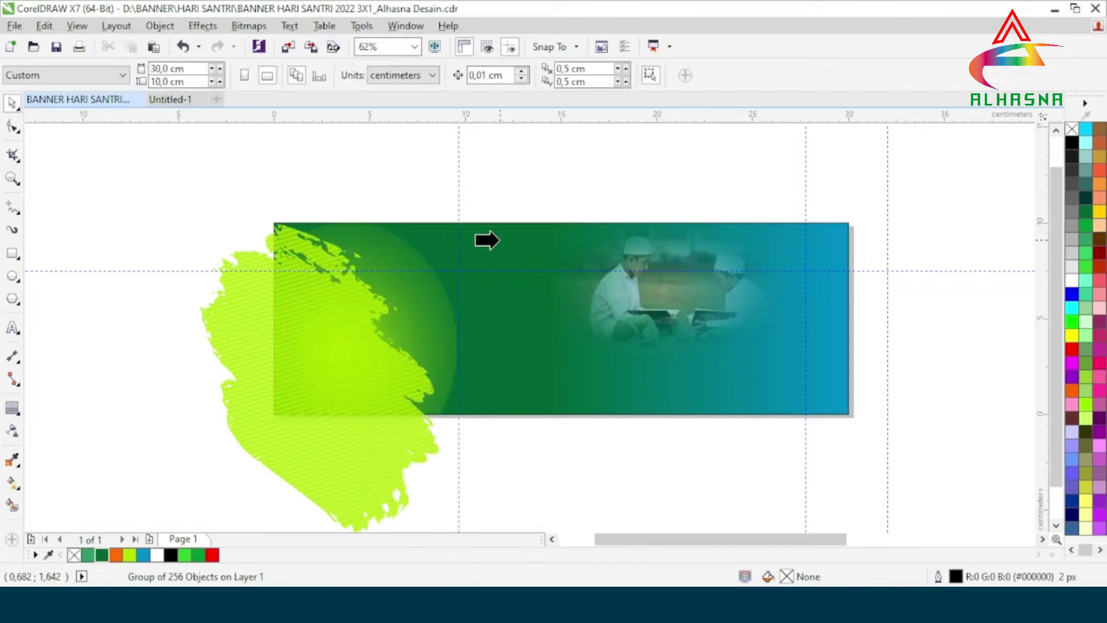
{"action": "left_click", "coordinate": [495, 241]}
{"action": "scroll", "coordinate": [274, 307], "scroll_direction": "down", "scroll_amount": 2}
{"action": "left_click", "coordinate": [593, 458]}
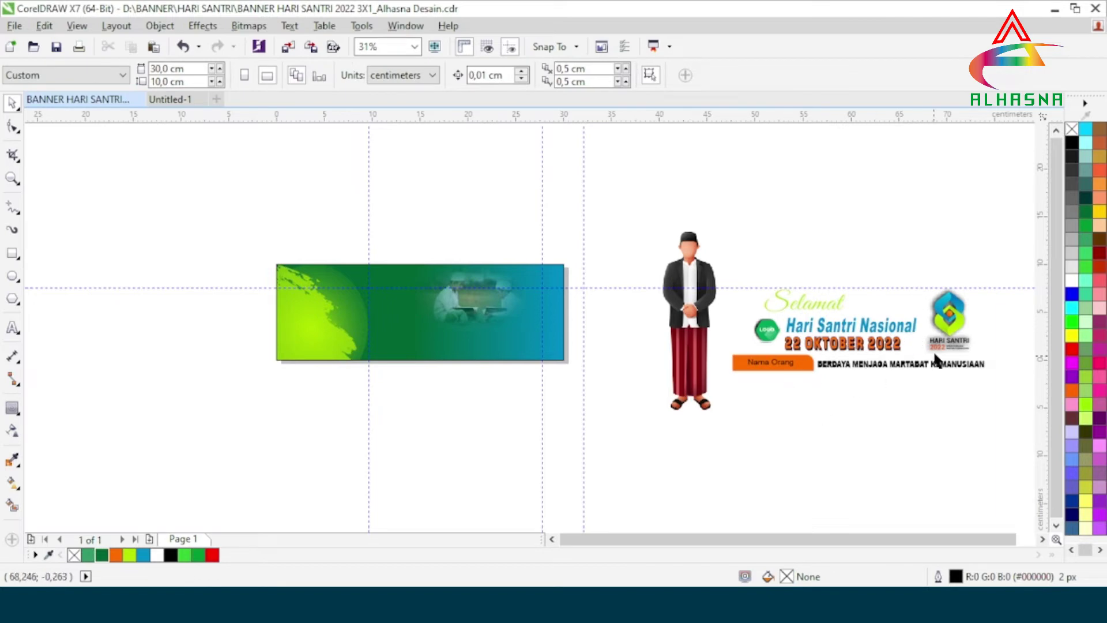
Place the Hari Santri 2022 logo near the banner's right end, centred at about X 25.8, Y 6.0 cm
{"action": "left_click", "coordinate": [946, 322]}
{"action": "left_click_drag", "start_coordinate": [946, 320], "coordinate": [525, 318]}
{"action": "scroll", "coordinate": [526, 317], "scroll_direction": "up", "scroll_amount": 2}
{"action": "scroll", "coordinate": [531, 311], "scroll_direction": "down", "scroll_amount": 1}
{"action": "scroll", "coordinate": [539, 301], "scroll_direction": "up", "scroll_amount": 1}
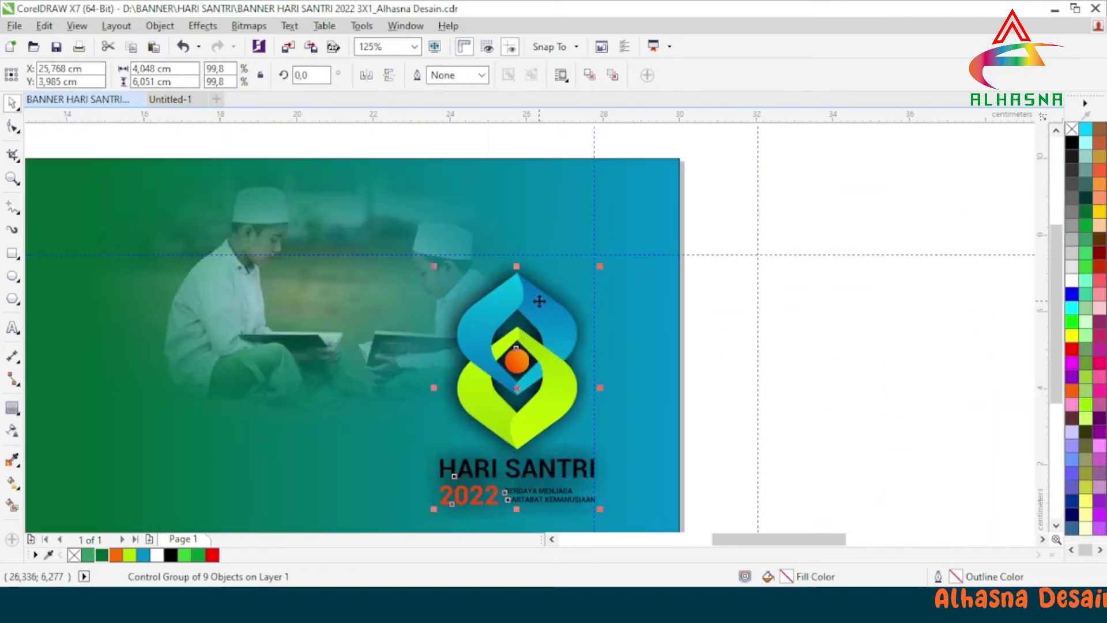
{"action": "left_click_drag", "start_coordinate": [521, 385], "coordinate": [517, 311]}
{"action": "scroll", "coordinate": [517, 306], "scroll_direction": "down", "scroll_amount": 2}
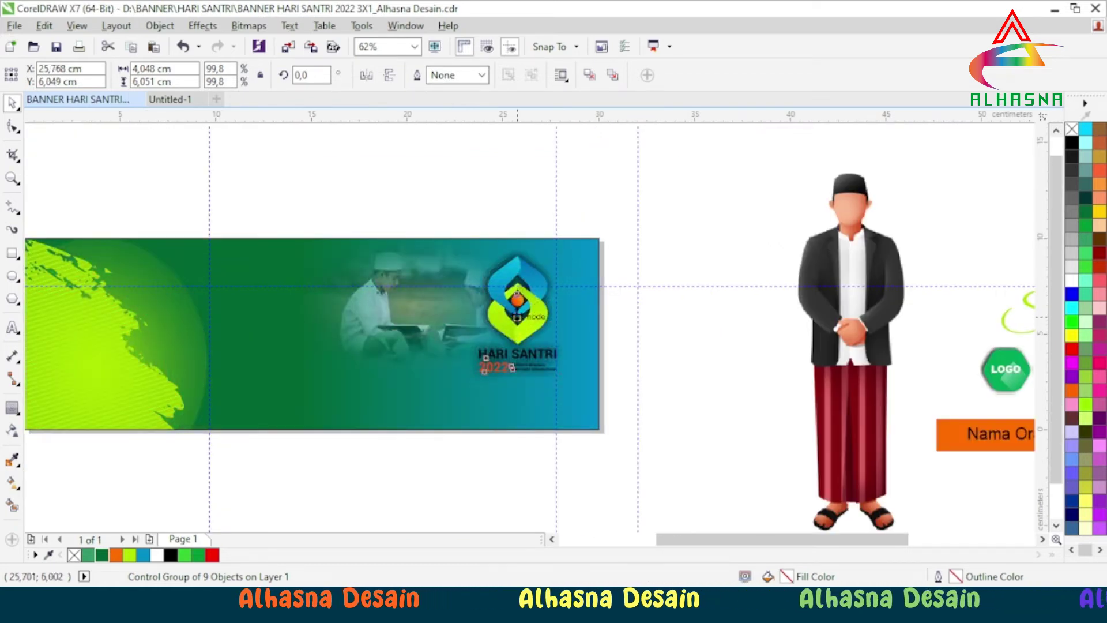
{"action": "scroll", "coordinate": [517, 315], "scroll_direction": "up", "scroll_amount": 2}
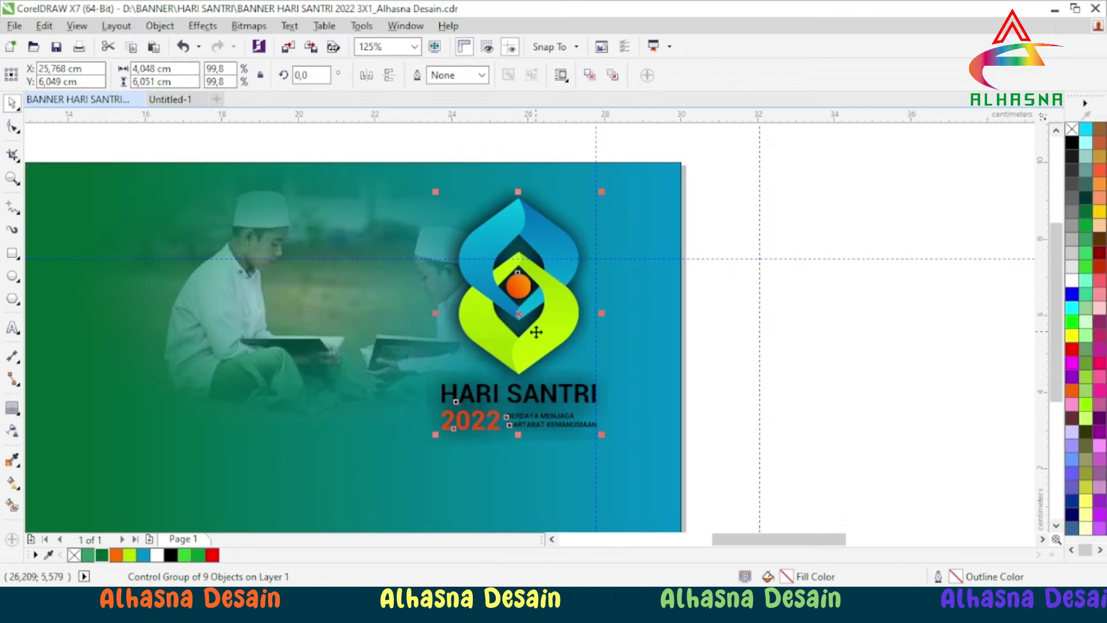
{"action": "scroll", "coordinate": [535, 332], "scroll_direction": "down", "scroll_amount": 2}
{"action": "left_click", "coordinate": [670, 388]}
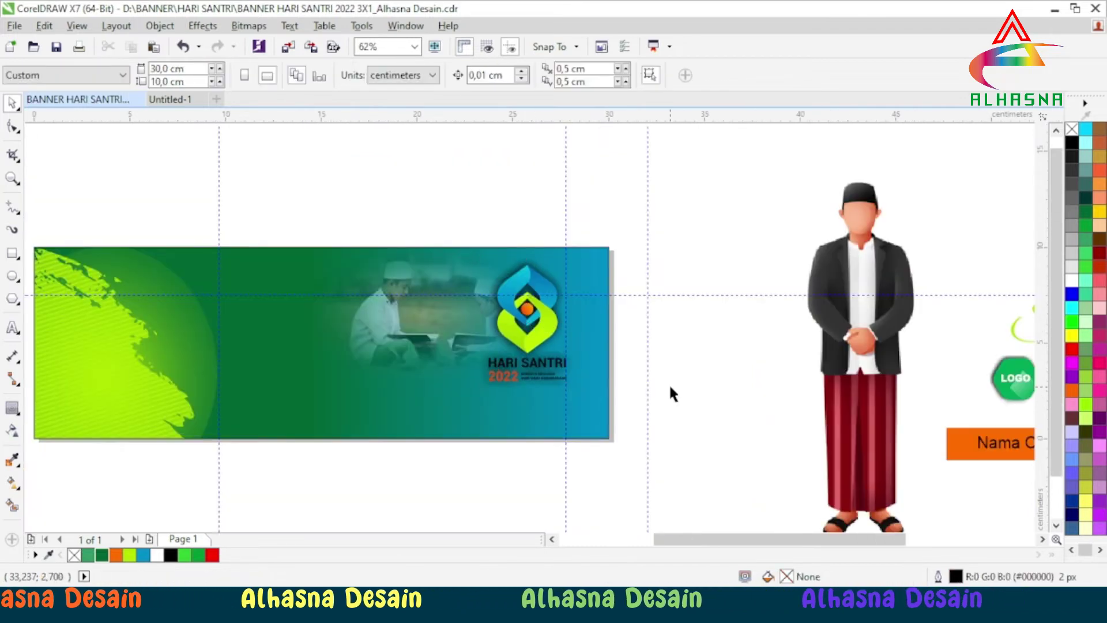
Shift the faded photo of the reading students away from the Hari Santri logo, centred at about X 18.9, Y 6.5 cm
{"action": "scroll", "coordinate": [669, 388], "scroll_direction": "down", "scroll_amount": 2}
{"action": "scroll", "coordinate": [567, 384], "scroll_direction": "up", "scroll_amount": 2}
{"action": "left_click", "coordinate": [505, 327]}
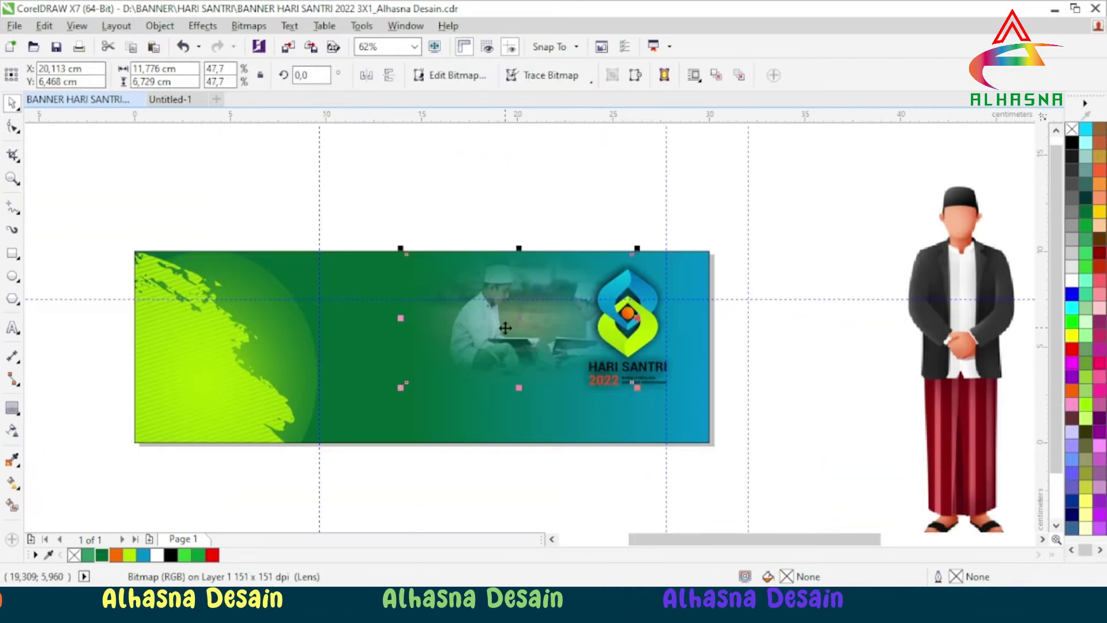
{"action": "scroll", "coordinate": [505, 327], "scroll_direction": "up", "scroll_amount": 2}
{"action": "left_click_drag", "start_coordinate": [531, 309], "coordinate": [489, 309]}
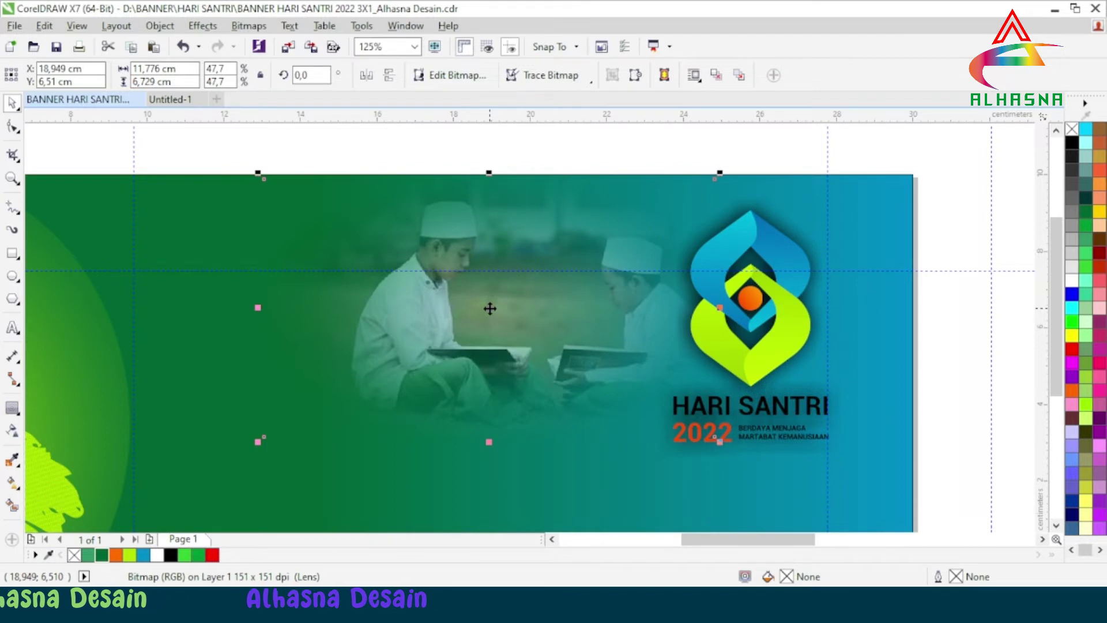
{"action": "scroll", "coordinate": [503, 309], "scroll_direction": "down", "scroll_amount": 2}
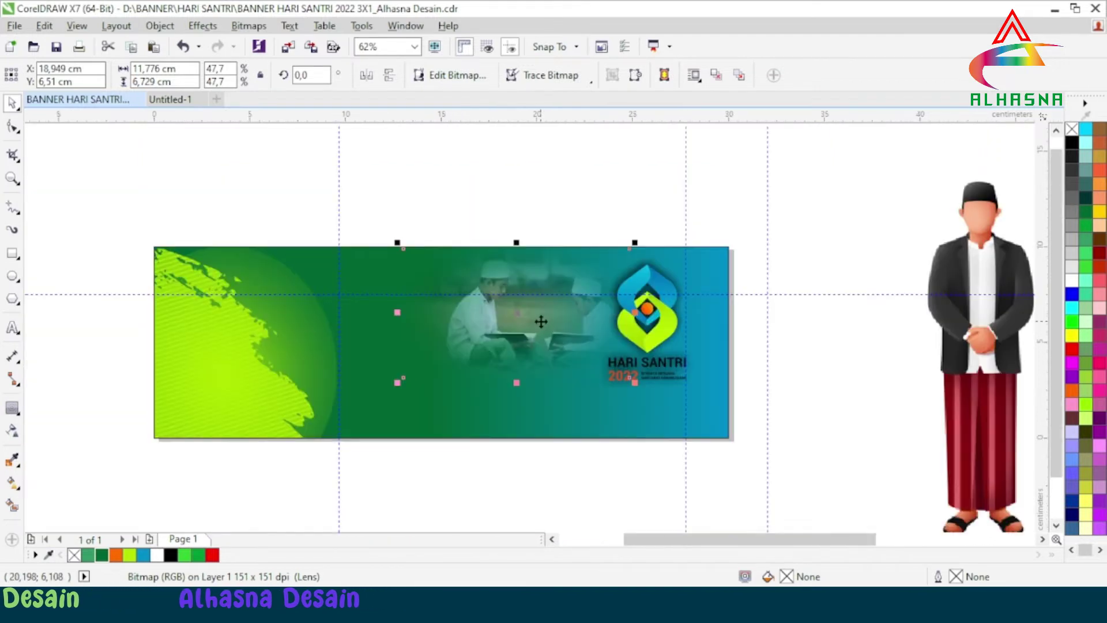
{"action": "left_click", "coordinate": [623, 445]}
Place the green hexagonal LOGO badge in the banner's upper left corner, centred at about X 1.8, Y 8.3 cm
{"action": "scroll", "coordinate": [585, 342], "scroll_direction": "down", "scroll_amount": 2}
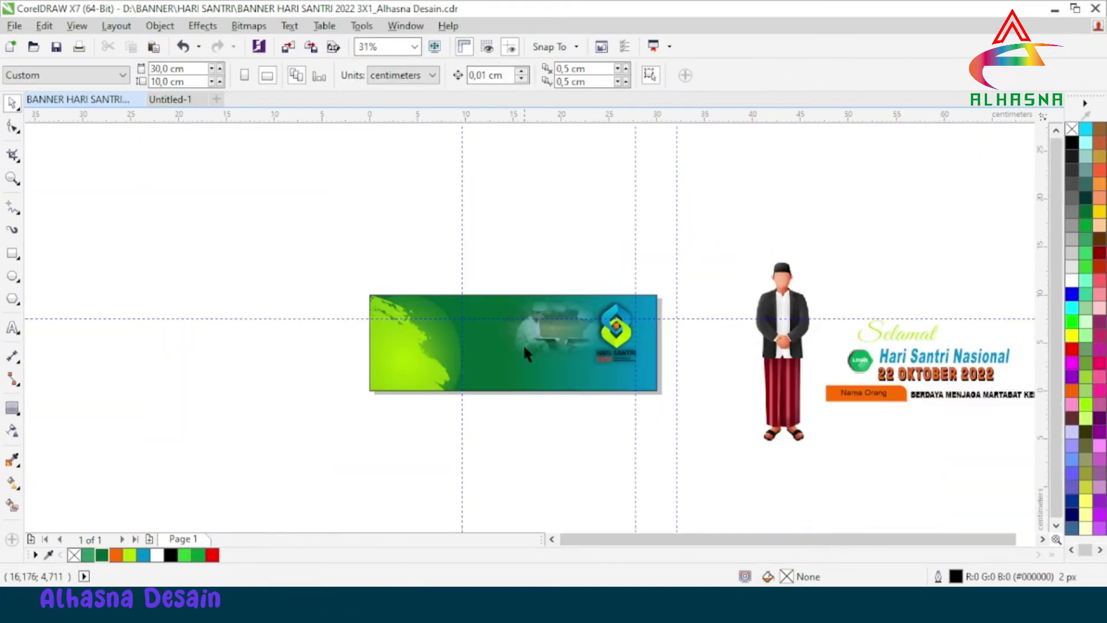
{"action": "left_click", "coordinate": [871, 402]}
{"action": "left_click", "coordinate": [870, 403], "text": "ctrl"}
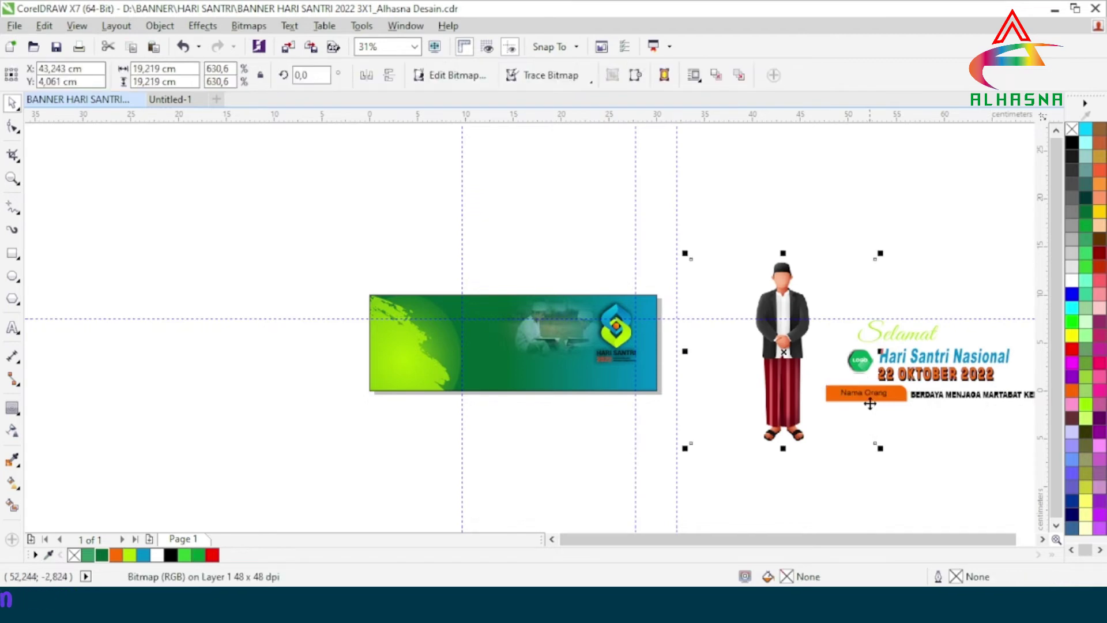
{"action": "left_click_drag", "start_coordinate": [859, 364], "coordinate": [429, 319]}
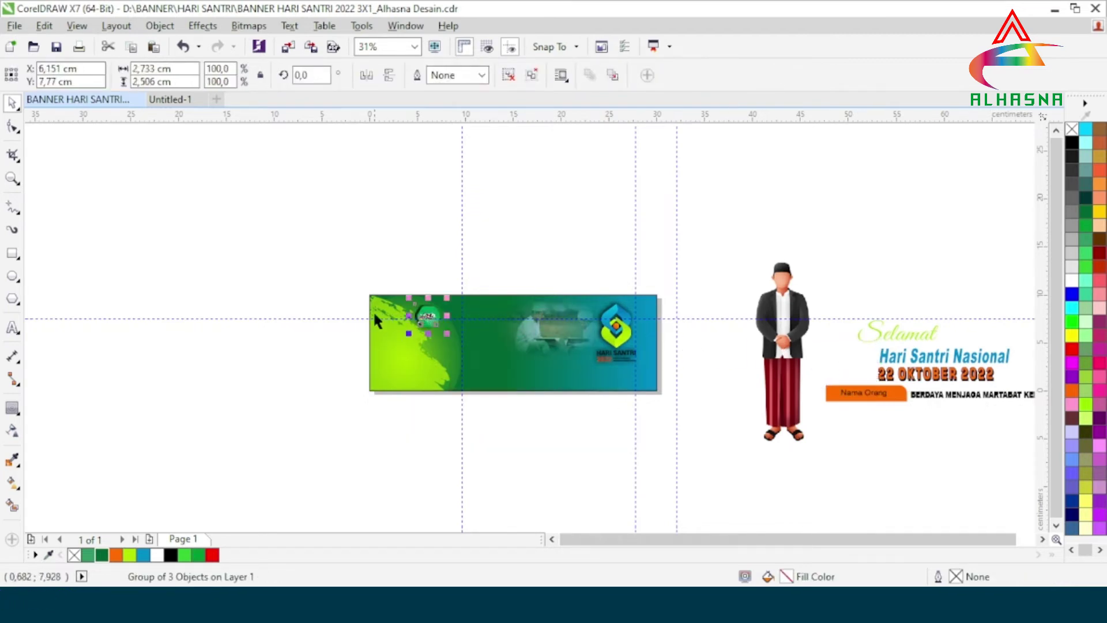
{"action": "scroll", "coordinate": [374, 314], "scroll_direction": "up", "scroll_amount": 4}
{"action": "left_click_drag", "start_coordinate": [593, 323], "coordinate": [433, 308]}
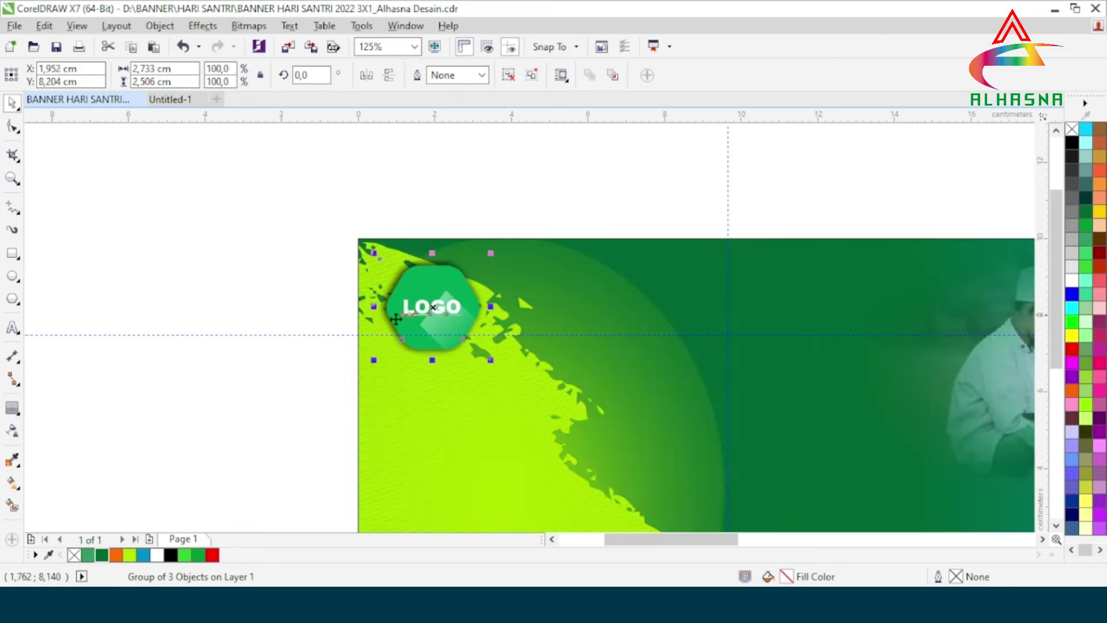
{"action": "scroll", "coordinate": [331, 320], "scroll_direction": "down", "scroll_amount": 1}
{"action": "scroll", "coordinate": [330, 320], "scroll_direction": "up", "scroll_amount": 1}
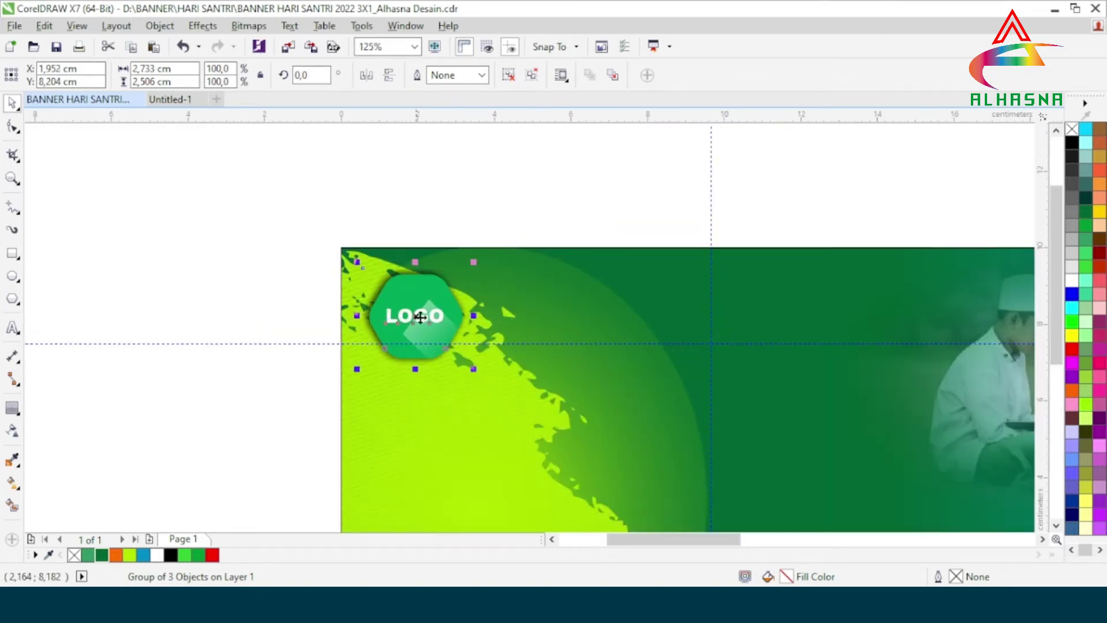
{"action": "left_click_drag", "start_coordinate": [413, 317], "coordinate": [407, 315]}
{"action": "scroll", "coordinate": [403, 315], "scroll_direction": "up", "scroll_amount": 3}
{"action": "scroll", "coordinate": [493, 340], "scroll_direction": "down", "scroll_amount": 2}
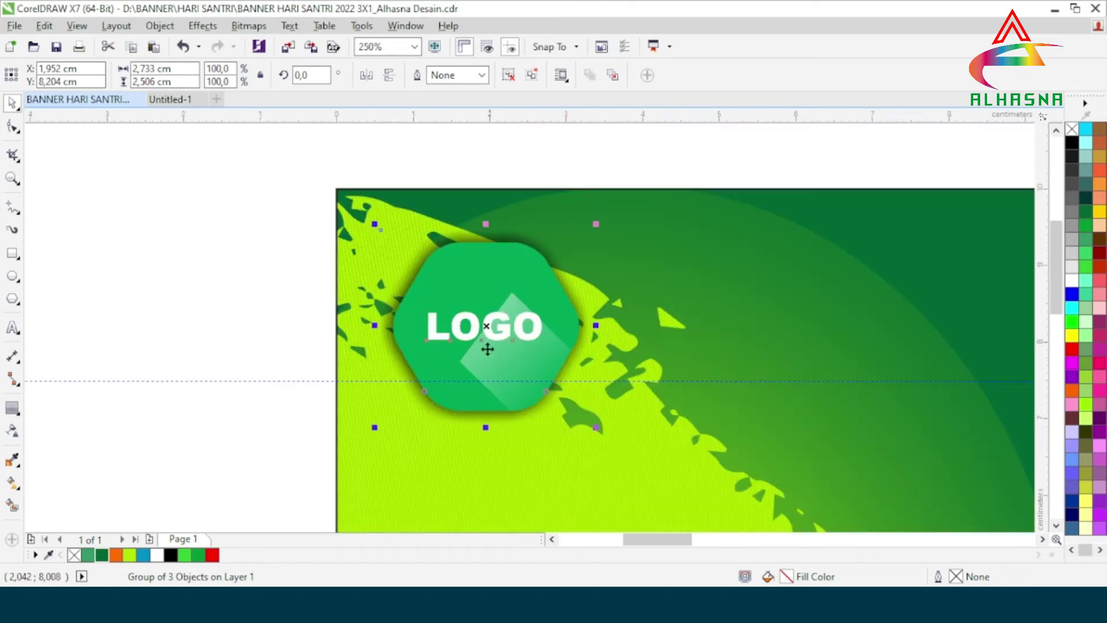
{"action": "left_click_drag", "start_coordinate": [486, 325], "coordinate": [472, 321]}
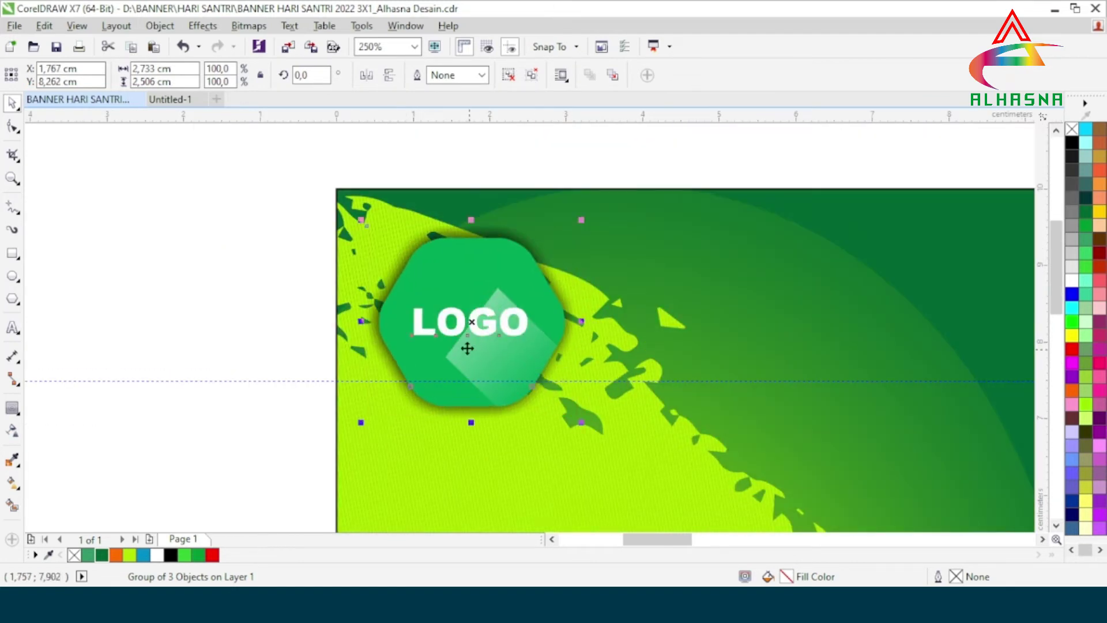
{"action": "scroll", "coordinate": [467, 347], "scroll_direction": "down", "scroll_amount": 2}
{"action": "left_click", "coordinate": [306, 409]}
{"action": "scroll", "coordinate": [417, 358], "scroll_direction": "down", "scroll_amount": 4}
{"action": "scroll", "coordinate": [435, 335], "scroll_direction": "up", "scroll_amount": 2}
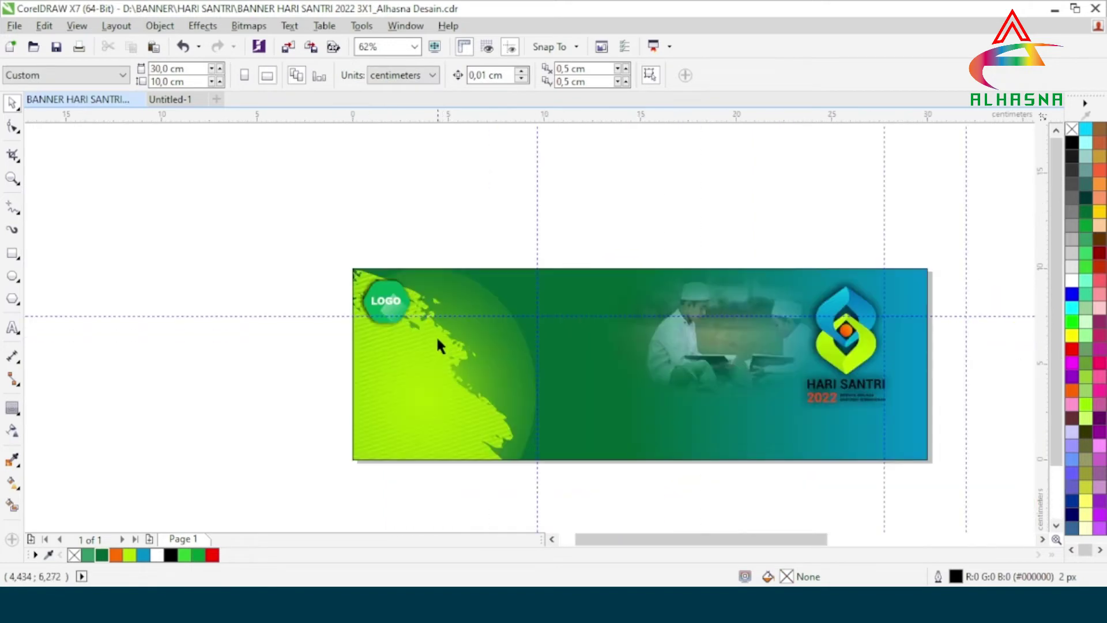
{"action": "scroll", "coordinate": [367, 335], "scroll_direction": "down", "scroll_amount": 2}
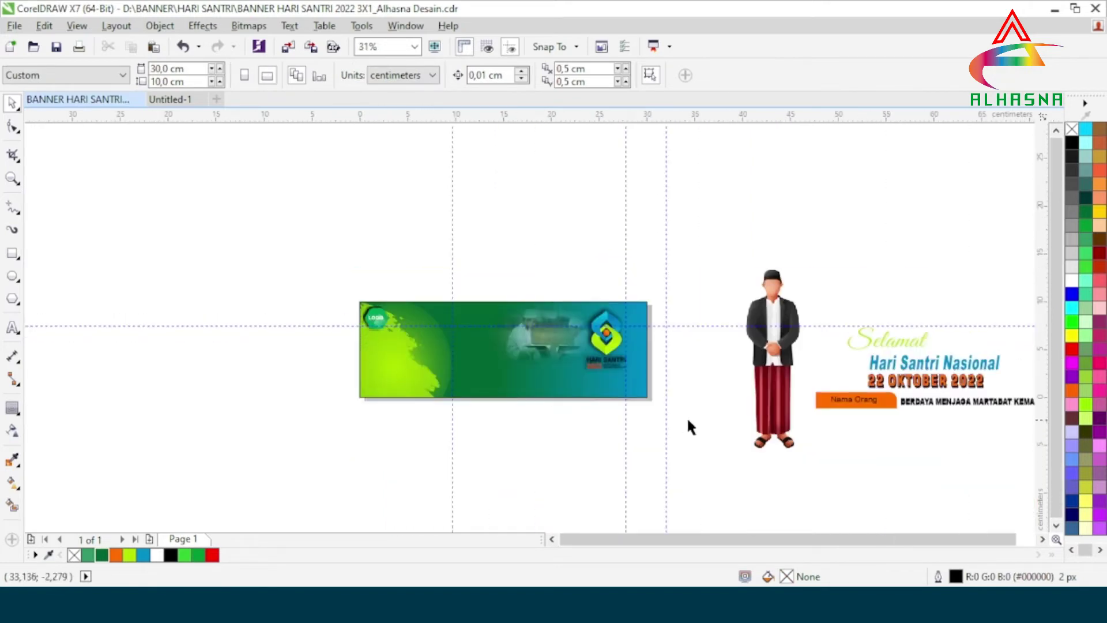
{"action": "scroll", "coordinate": [732, 391], "scroll_direction": "down", "scroll_amount": 2}
{"action": "scroll", "coordinate": [742, 393], "scroll_direction": "up", "scroll_amount": 2}
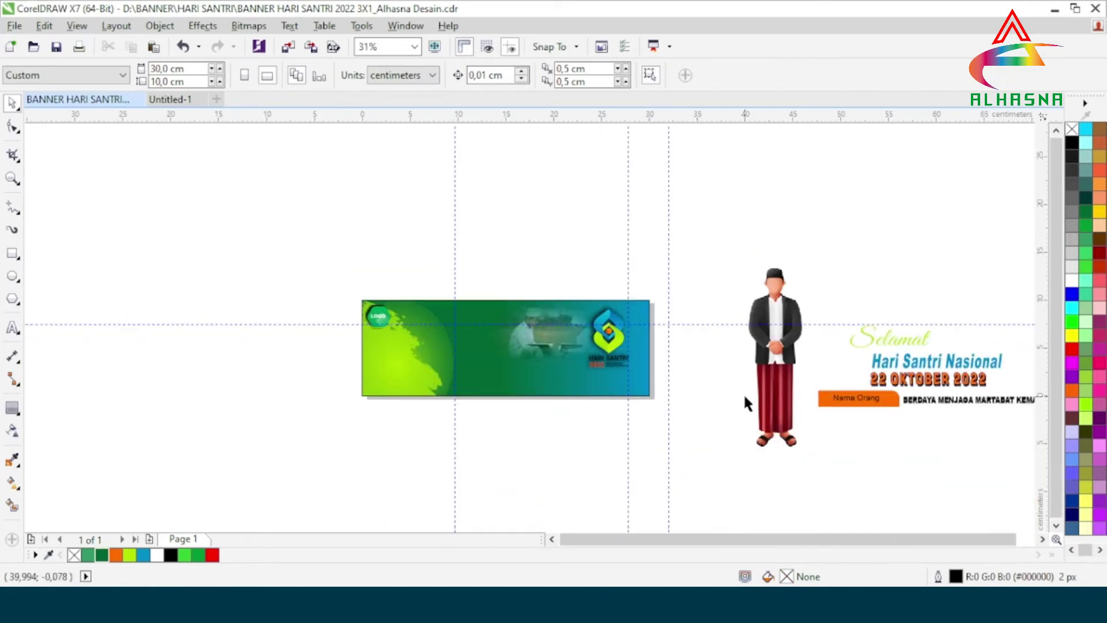
{"action": "scroll", "coordinate": [472, 355], "scroll_direction": "up", "scroll_amount": 4}
{"action": "scroll", "coordinate": [472, 358], "scroll_direction": "down", "scroll_amount": 4}
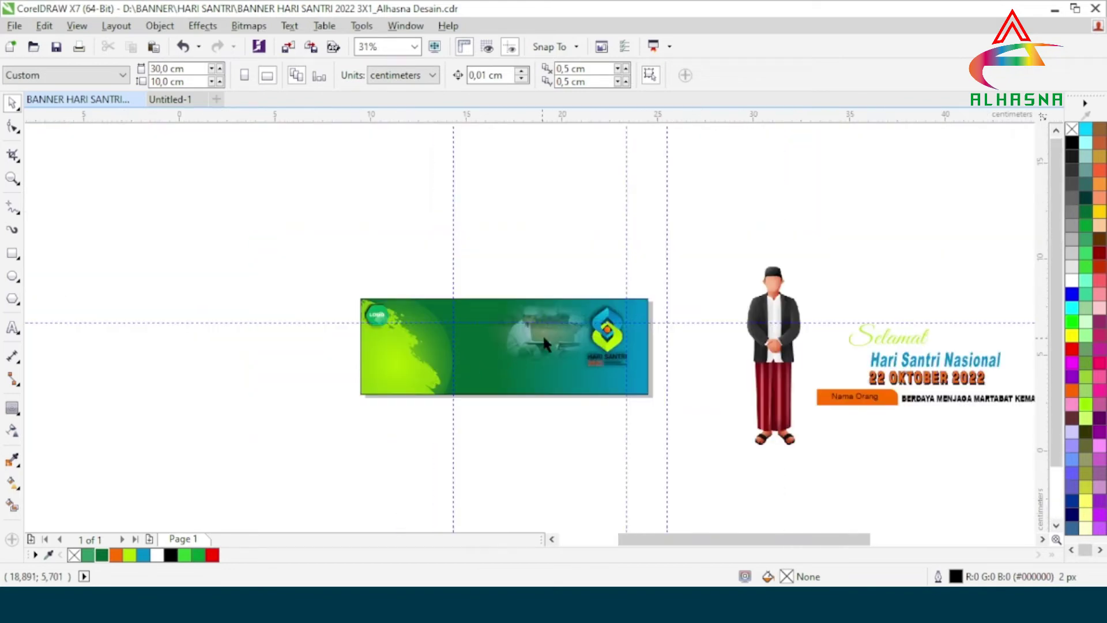
{"action": "scroll", "coordinate": [541, 340], "scroll_direction": "up", "scroll_amount": 4}
{"action": "scroll", "coordinate": [545, 342], "scroll_direction": "down", "scroll_amount": 4}
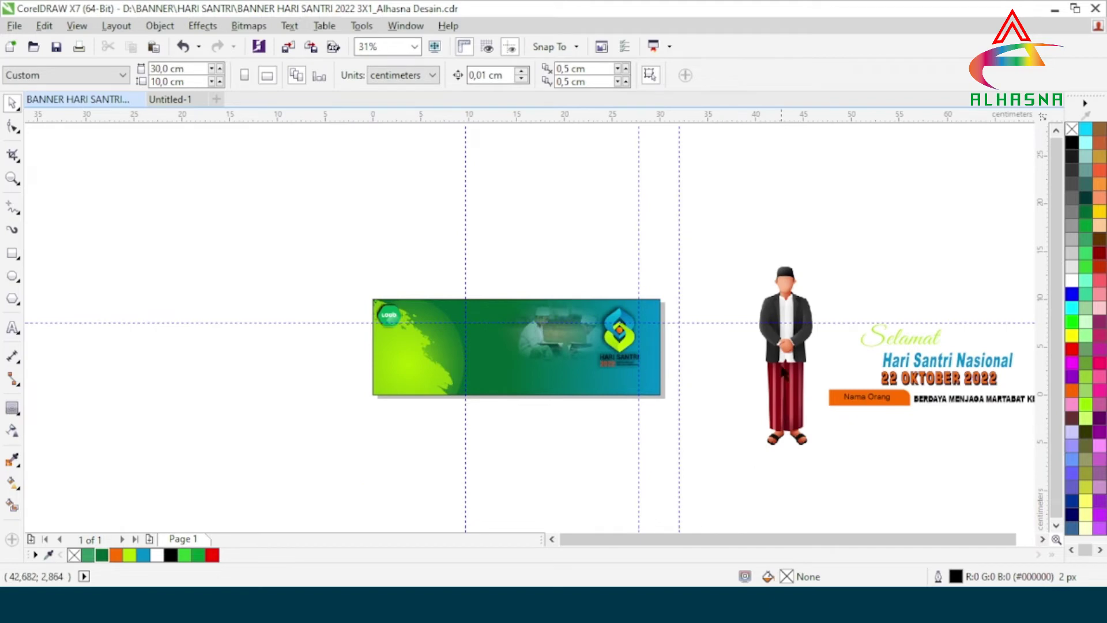
Place the standing man figure over the banner's left end, centred at about X 3.7, Y -2.5 cm, and PowerClip it inside the rectangle
{"action": "left_click", "coordinate": [787, 349]}
{"action": "left_click_drag", "start_coordinate": [787, 348], "coordinate": [401, 386]}
{"action": "scroll", "coordinate": [408, 372], "scroll_direction": "up", "scroll_amount": 2}
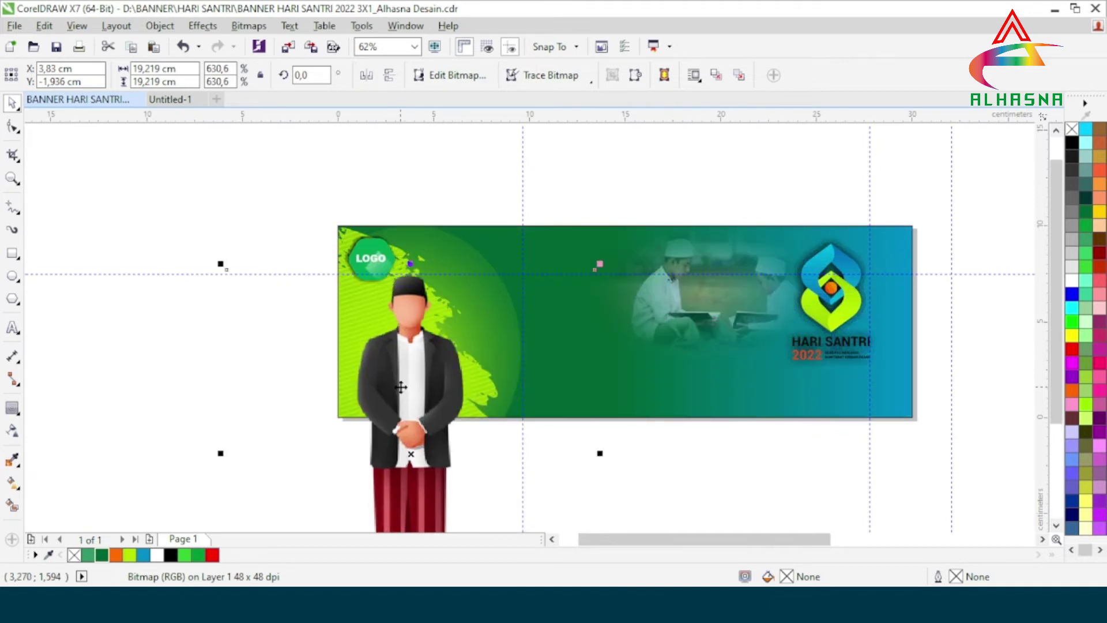
{"action": "left_click_drag", "start_coordinate": [401, 387], "coordinate": [398, 399]}
{"action": "right_click", "coordinate": [398, 398]}
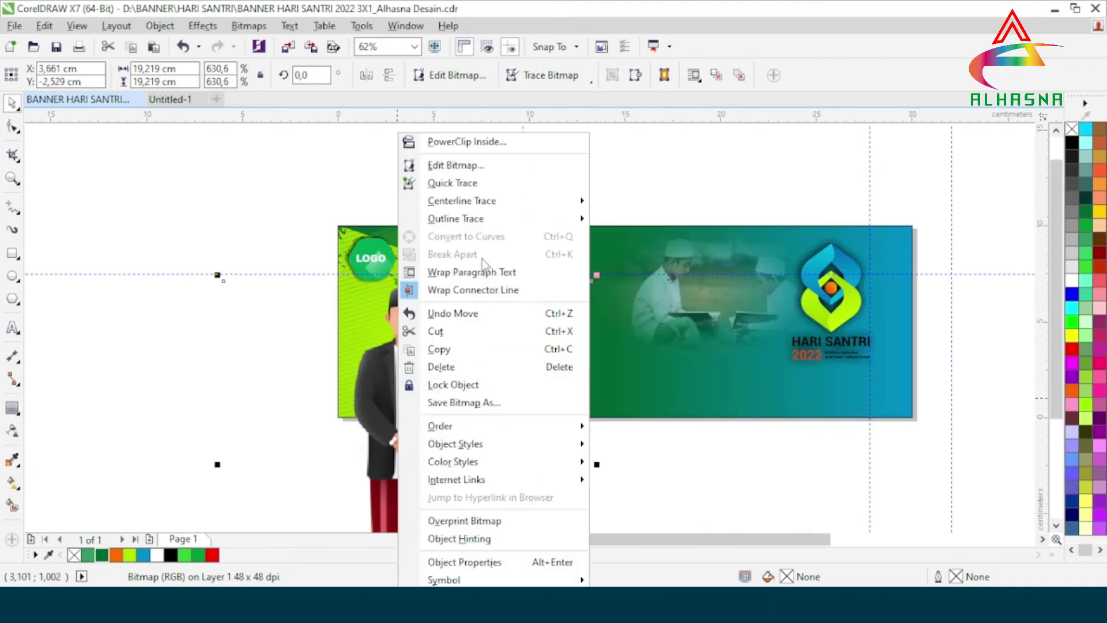
{"action": "left_click", "coordinate": [455, 142]}
{"action": "left_click", "coordinate": [552, 239]}
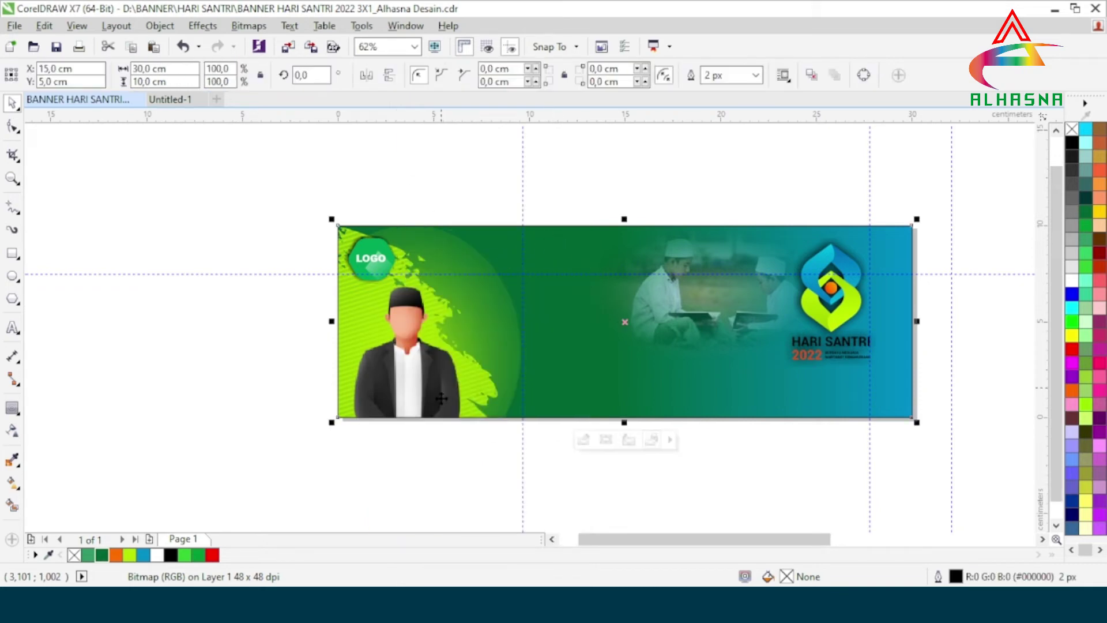
{"action": "left_click", "coordinate": [330, 308]}
Place the orange Nama Orang label over the man's chest, flush with the banner's left edge, centred at about X 4.2, Y 1.2 cm
{"action": "scroll", "coordinate": [330, 311], "scroll_direction": "down", "scroll_amount": 2}
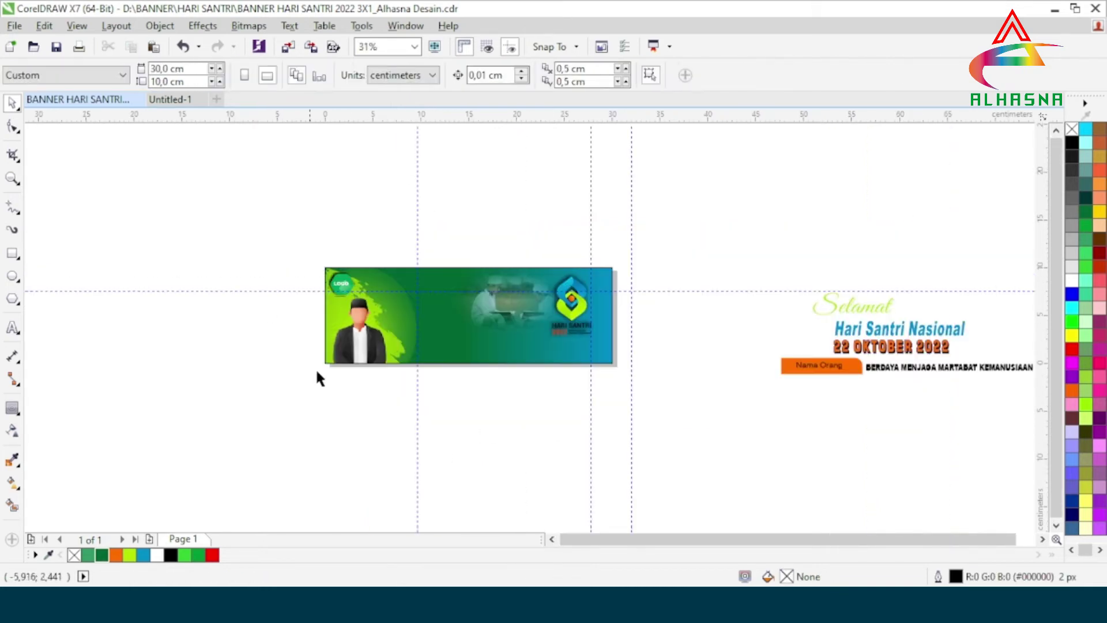
{"action": "left_click", "coordinate": [831, 369]}
{"action": "left_click_drag", "start_coordinate": [818, 365], "coordinate": [380, 350]}
{"action": "scroll", "coordinate": [357, 363], "scroll_direction": "up", "scroll_amount": 5}
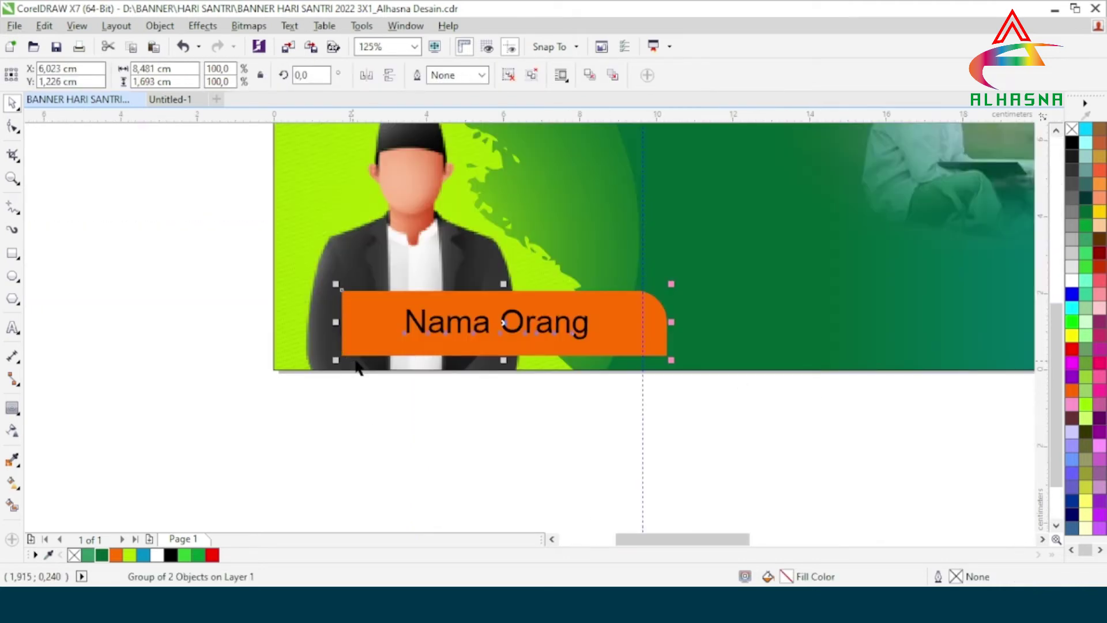
{"action": "scroll", "coordinate": [502, 385], "scroll_direction": "down", "scroll_amount": 2}
{"action": "scroll", "coordinate": [458, 323], "scroll_direction": "up", "scroll_amount": 2}
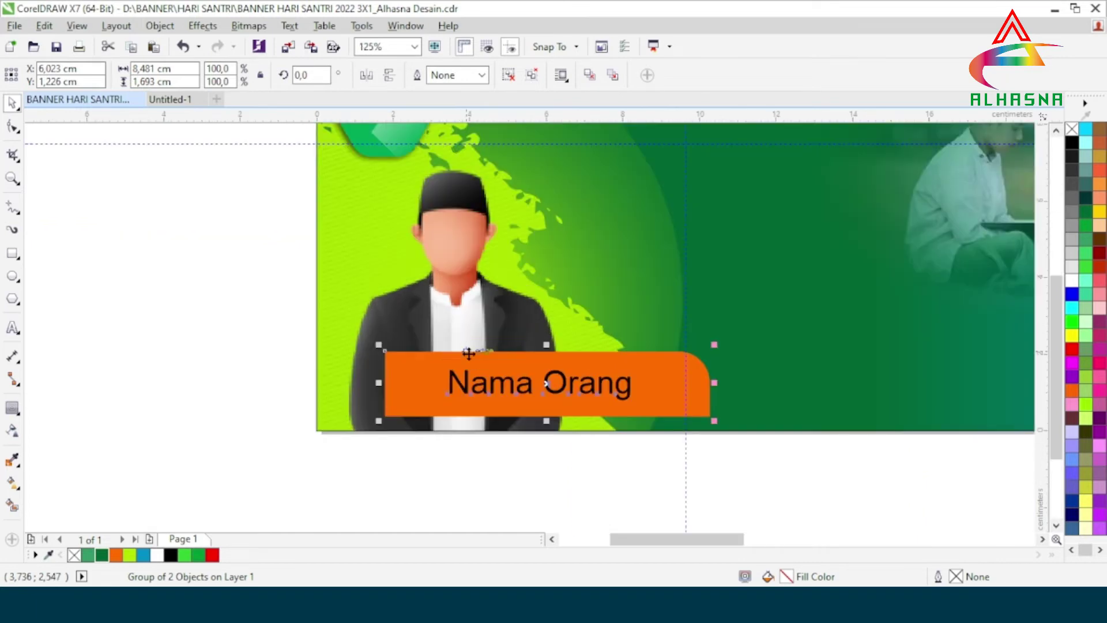
{"action": "left_click_drag", "start_coordinate": [483, 382], "coordinate": [480, 383]}
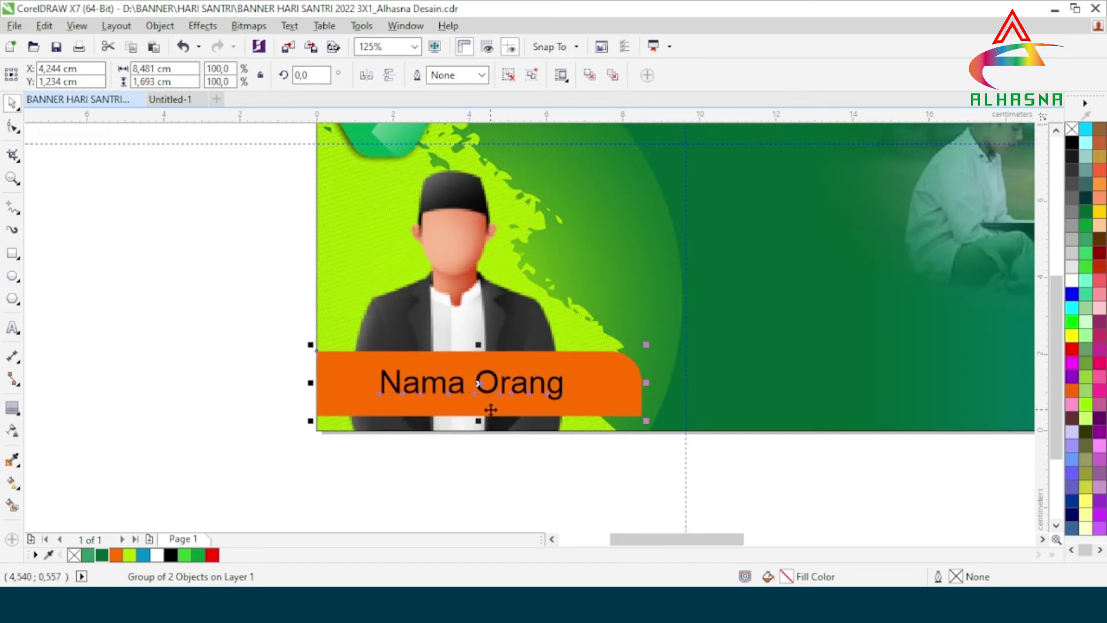
{"action": "scroll", "coordinate": [469, 401], "scroll_direction": "down", "scroll_amount": 3}
{"action": "scroll", "coordinate": [469, 427], "scroll_direction": "up", "scroll_amount": 3}
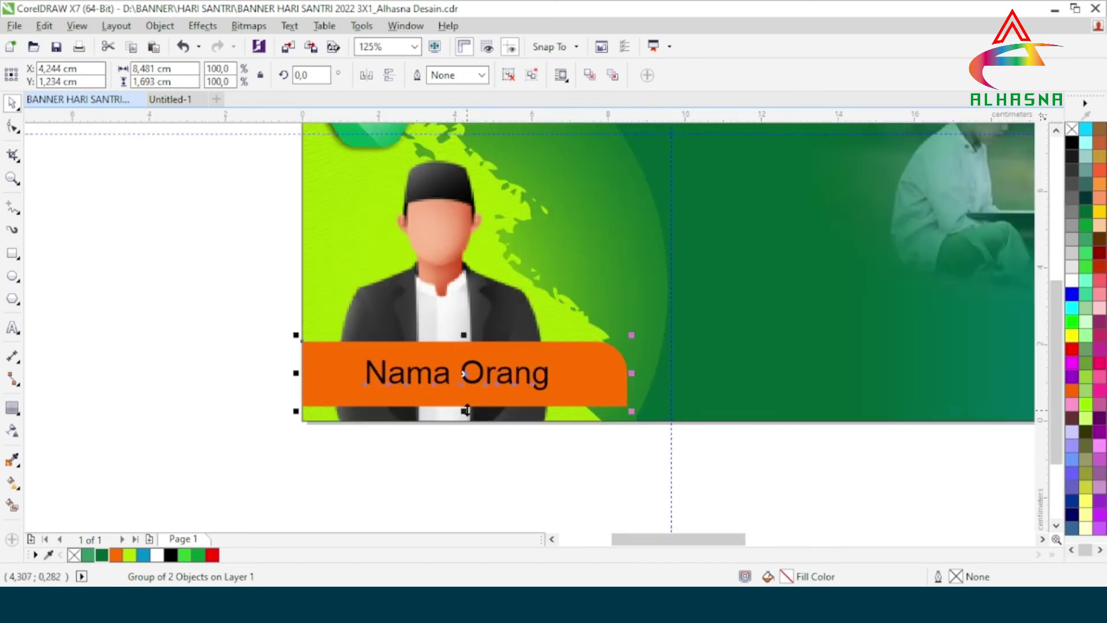
{"action": "scroll", "coordinate": [400, 385], "scroll_direction": "down", "scroll_amount": 2}
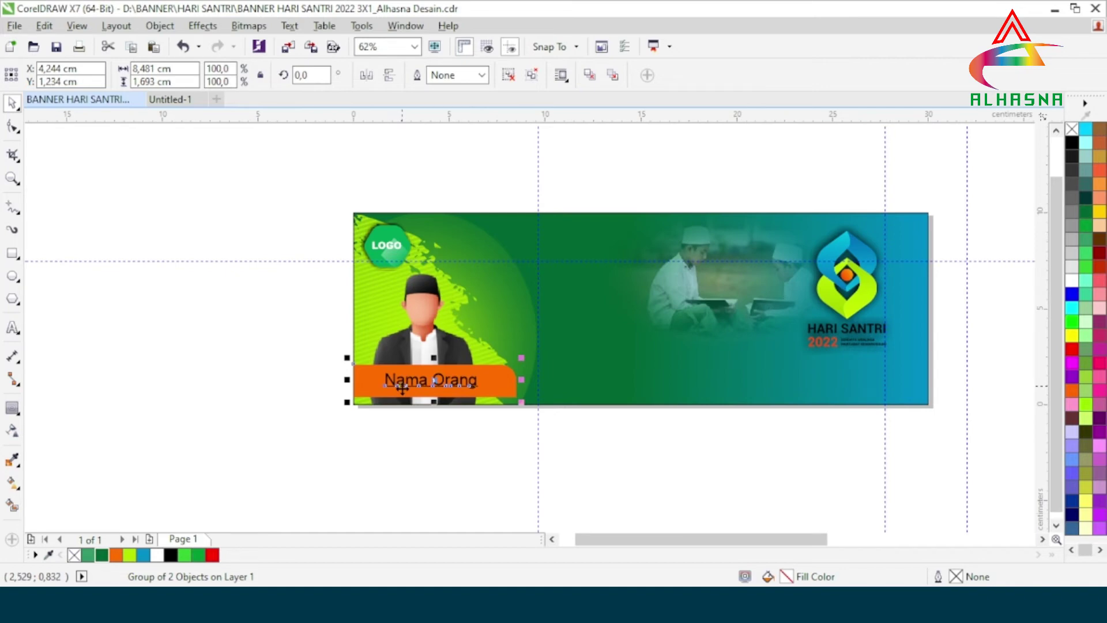
{"action": "left_click", "coordinate": [417, 451]}
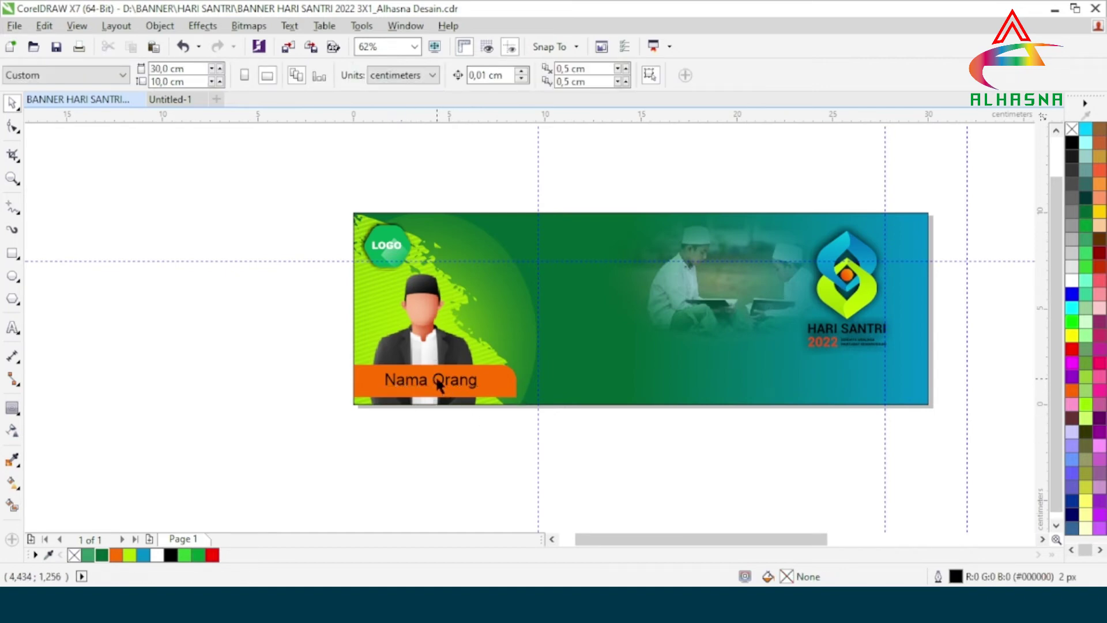
Nudge the orange Nama Orang label slightly closer to the banner's bottom edge, to about Y 1.1 cm
{"action": "left_click", "coordinate": [437, 385]}
{"action": "scroll", "coordinate": [442, 396], "scroll_direction": "up", "scroll_amount": 4}
{"action": "key", "text": "Up"}
{"action": "key", "text": "Up"}
{"action": "key", "text": "Up"}
{"action": "key", "text": "Down"}
{"action": "key", "text": "Down"}
{"action": "key", "text": "Down"}
{"action": "key", "text": "Down"}
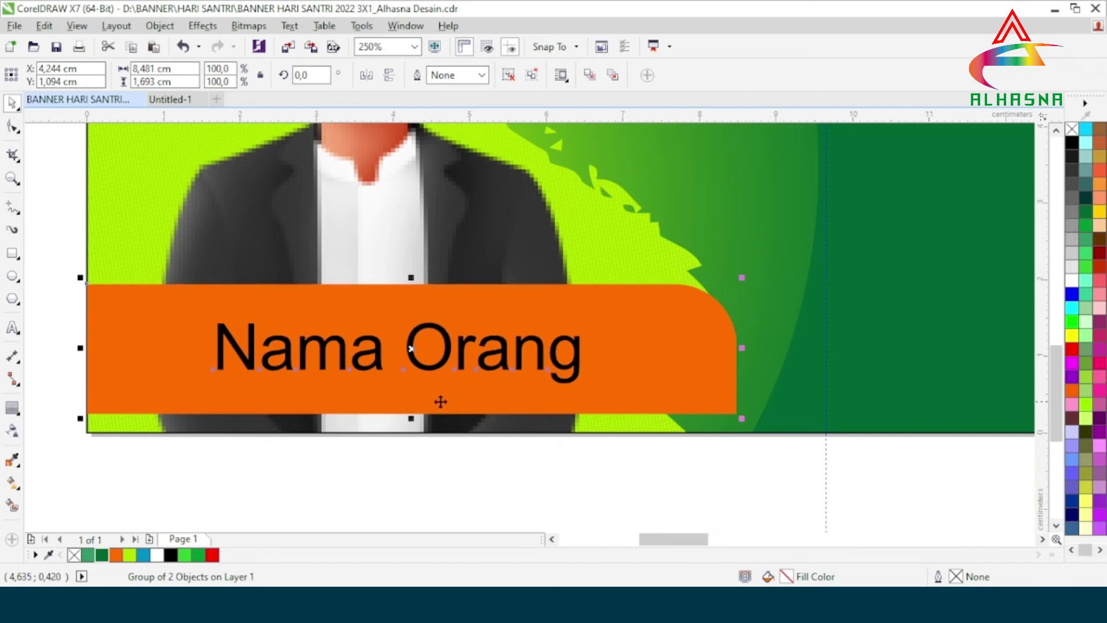
{"action": "scroll", "coordinate": [490, 395], "scroll_direction": "down", "scroll_amount": 4}
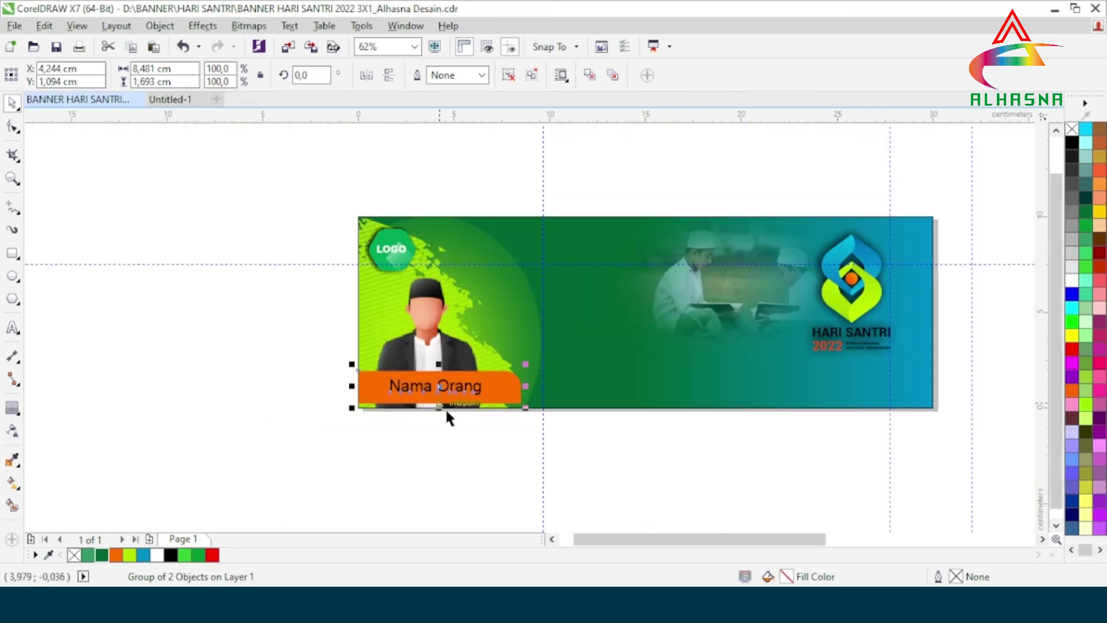
{"action": "left_click", "coordinate": [652, 440]}
Place the Selamat Hari Santri Nasional 22 Oktober 2022 title group in the banner's middle, centred at about X 15.4, Y 5.8 cm
{"action": "scroll", "coordinate": [510, 392], "scroll_direction": "down", "scroll_amount": 2}
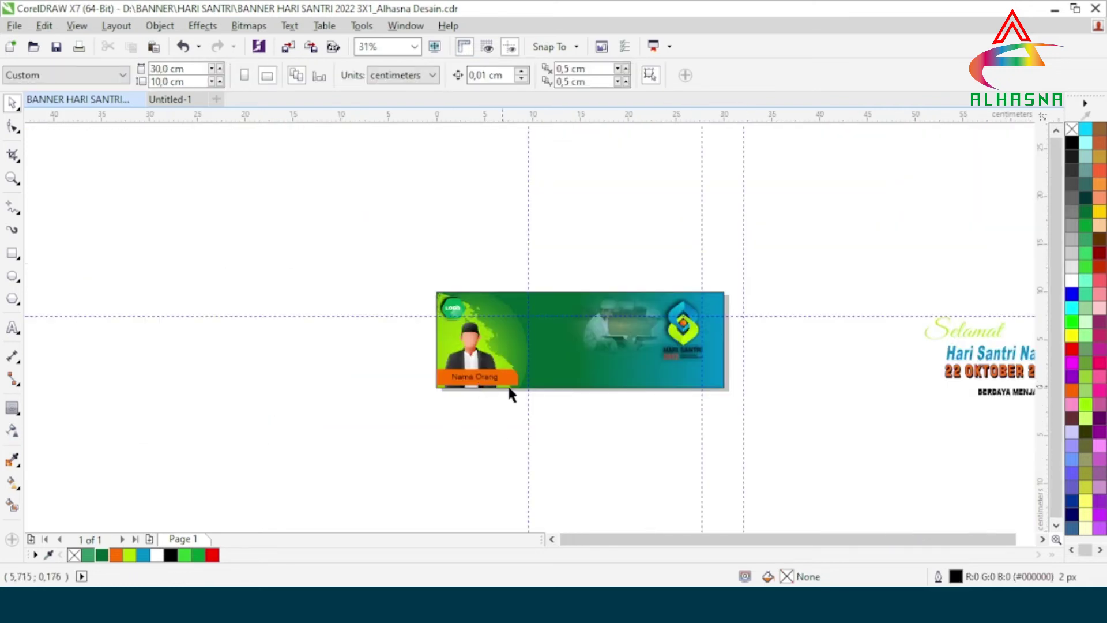
{"action": "scroll", "coordinate": [587, 401], "scroll_direction": "down", "scroll_amount": 2}
{"action": "scroll", "coordinate": [773, 418], "scroll_direction": "up", "scroll_amount": 4}
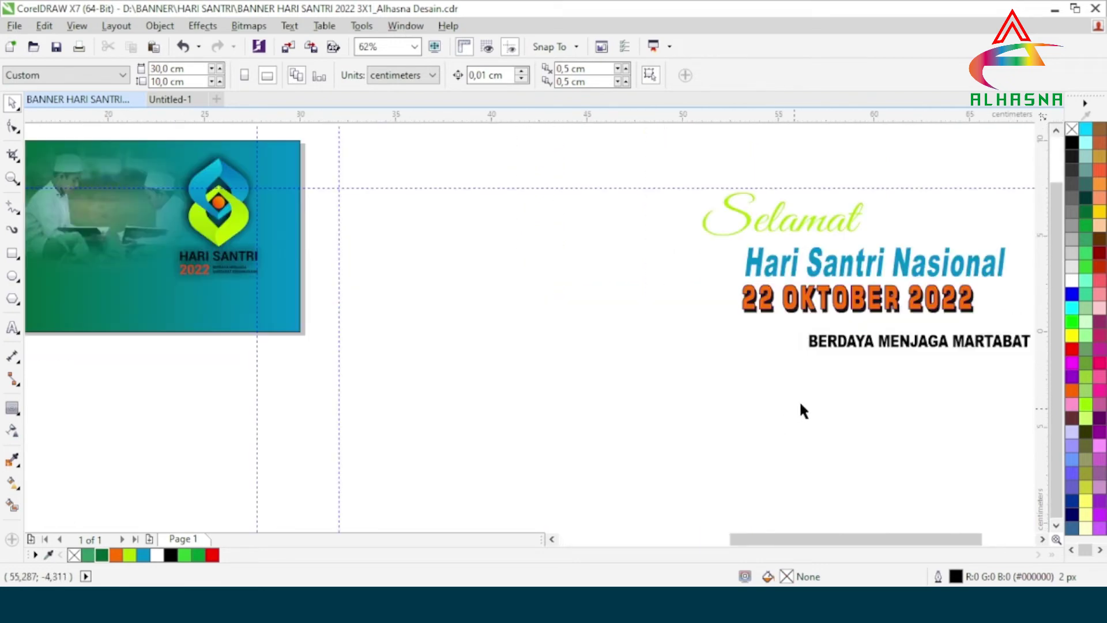
{"action": "scroll", "coordinate": [839, 392], "scroll_direction": "down", "scroll_amount": 2}
{"action": "left_click", "coordinate": [837, 337]}
{"action": "left_click_drag", "start_coordinate": [837, 337], "coordinate": [457, 312]}
{"action": "scroll", "coordinate": [473, 381], "scroll_direction": "up", "scroll_amount": 3}
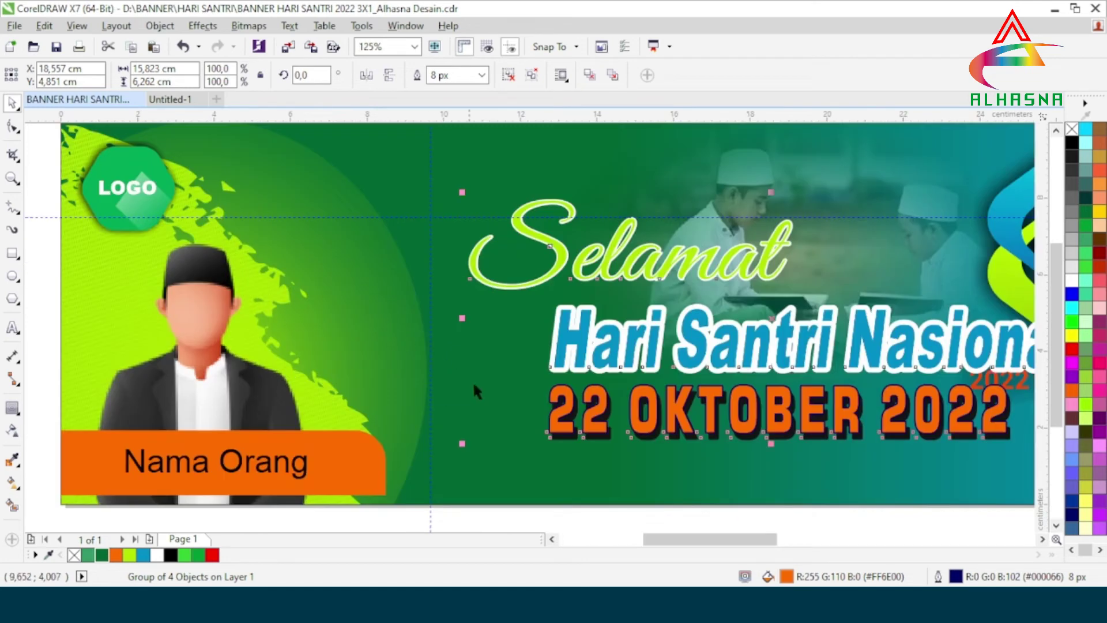
{"action": "scroll", "coordinate": [542, 397], "scroll_direction": "down", "scroll_amount": 2}
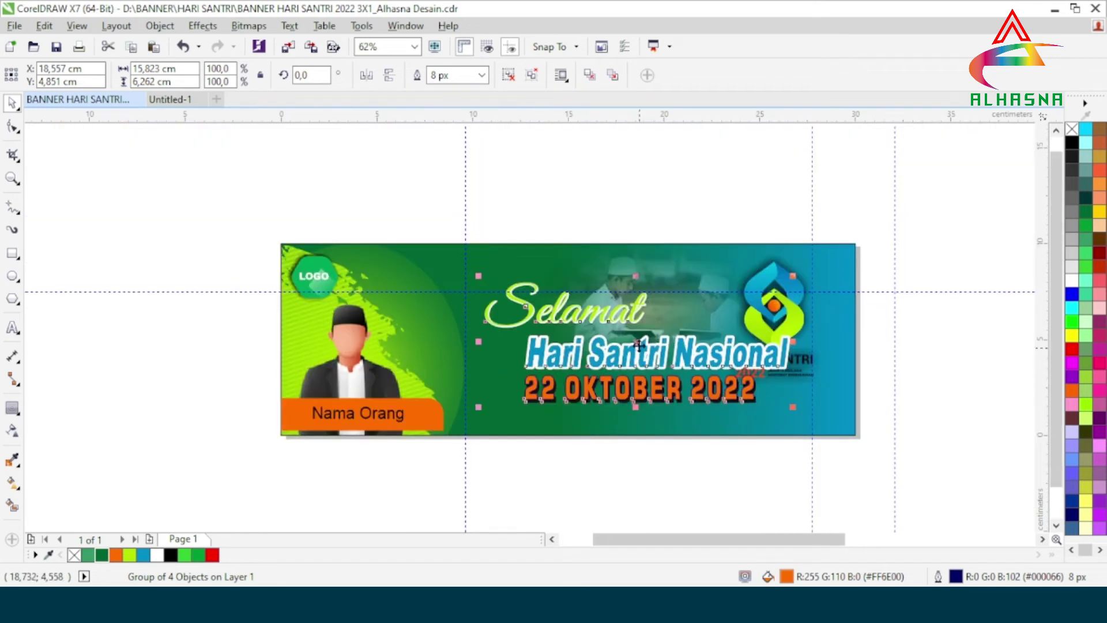
{"action": "left_click_drag", "start_coordinate": [634, 342], "coordinate": [575, 327]}
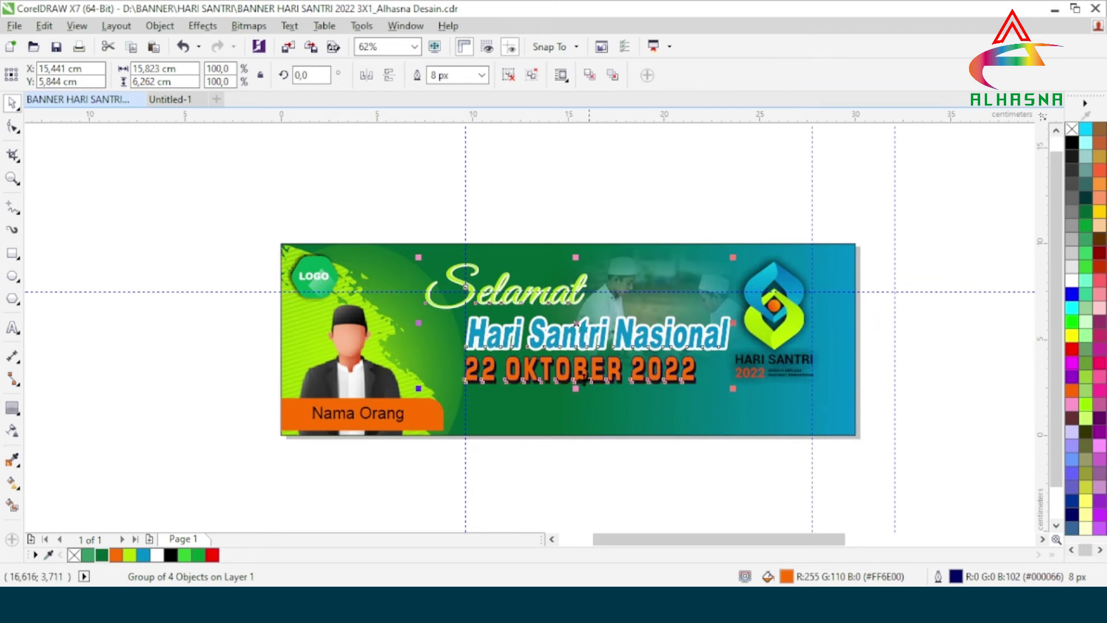
{"action": "left_click", "coordinate": [399, 438]}
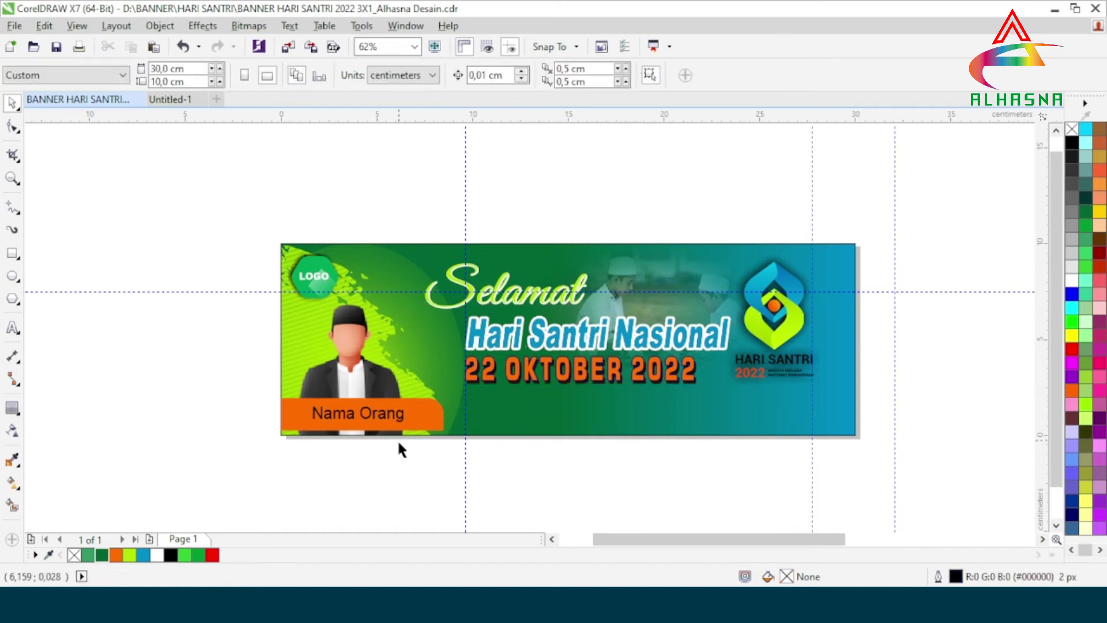
Move the title group closer to the man figure and slightly lower, centred at about X 13.8, Y 5.4 cm
{"action": "left_click", "coordinate": [540, 341]}
{"action": "mouse_move", "coordinate": [541, 341]}
{"action": "left_mouse_down"}
{"action": "mouse_move", "coordinate": [514, 340]}
{"action": "mouse_move", "coordinate": [535, 342]}
{"action": "left_mouse_up"}
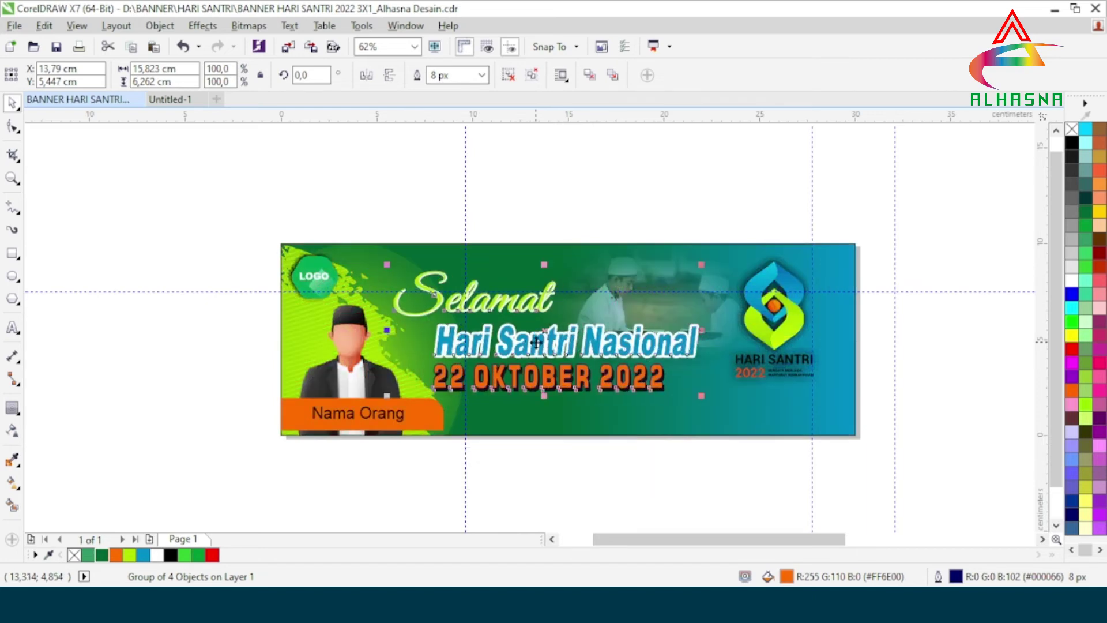
{"action": "left_click", "coordinate": [578, 457]}
Move the Berdaya Menjaga Martabat Kemanusiaan slogan group from outside the page onto the banner, centred at about X 23.3, Y 2.0 cm
{"action": "scroll", "coordinate": [545, 424], "scroll_direction": "down", "scroll_amount": 5}
{"action": "left_click_drag", "start_coordinate": [759, 404], "coordinate": [549, 393]}
{"action": "scroll", "coordinate": [550, 393], "scroll_direction": "up", "scroll_amount": 3}
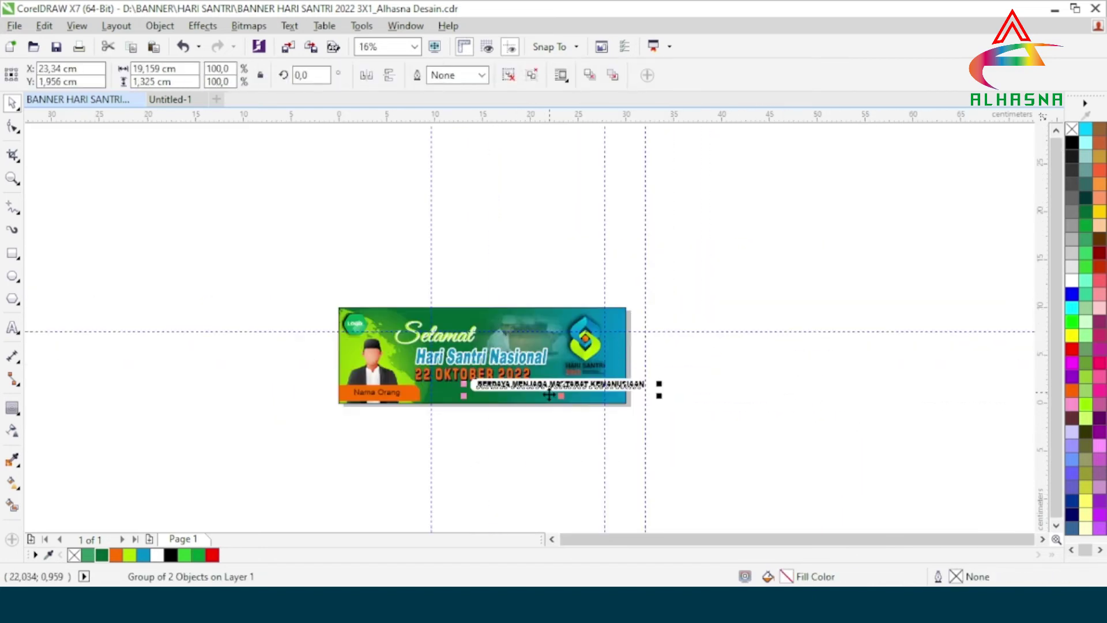
{"action": "scroll", "coordinate": [548, 393], "scroll_direction": "up", "scroll_amount": 3}
{"action": "scroll", "coordinate": [461, 383], "scroll_direction": "up", "scroll_amount": 2}
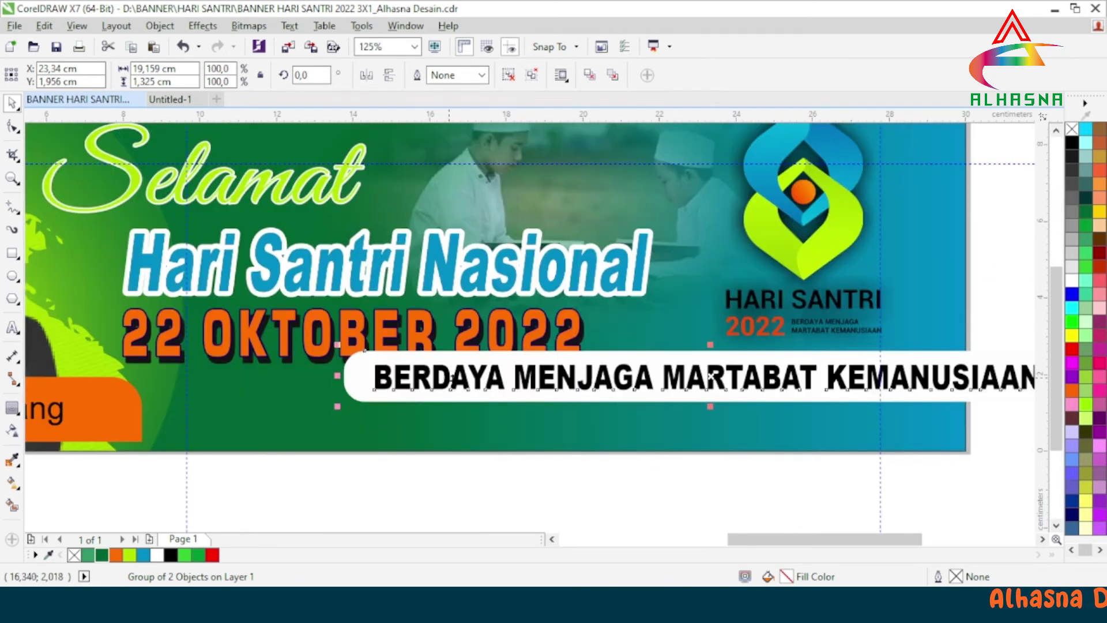
Shift the slogan group left and closer to the banner's bottom edge, centred at about X 20.8, Y 1.0 cm
{"action": "scroll", "coordinate": [710, 378], "scroll_direction": "down", "scroll_amount": 2}
{"action": "left_click_drag", "start_coordinate": [596, 394], "coordinate": [531, 394]}
{"action": "scroll", "coordinate": [598, 424], "scroll_direction": "up", "scroll_amount": 2}
{"action": "scroll", "coordinate": [612, 415], "scroll_direction": "down", "scroll_amount": 2}
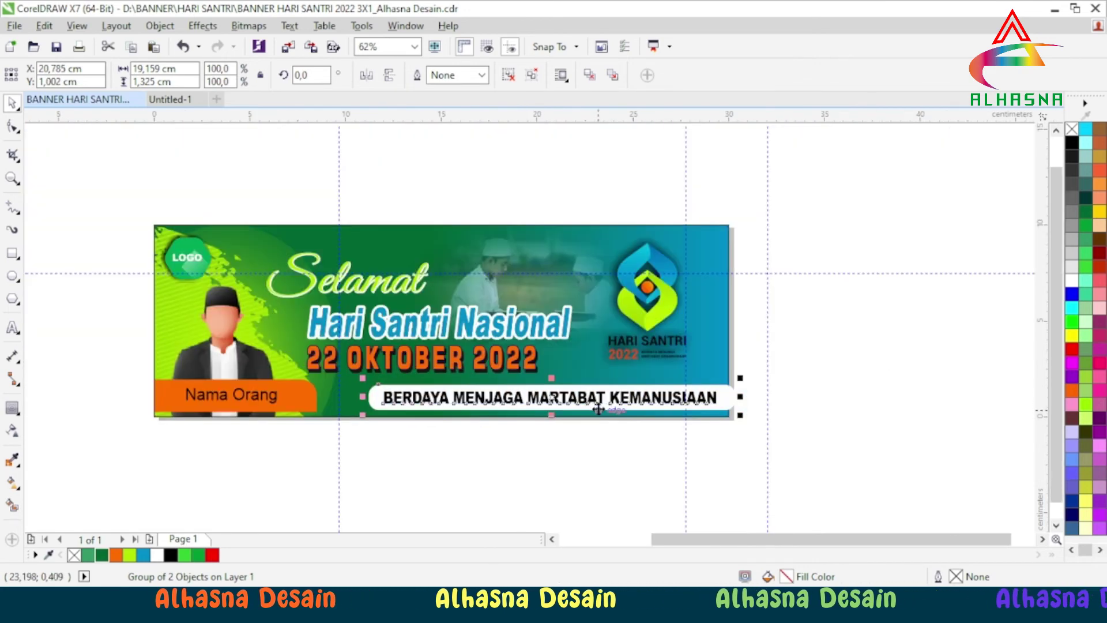
{"action": "scroll", "coordinate": [565, 408], "scroll_direction": "up", "scroll_amount": 2}
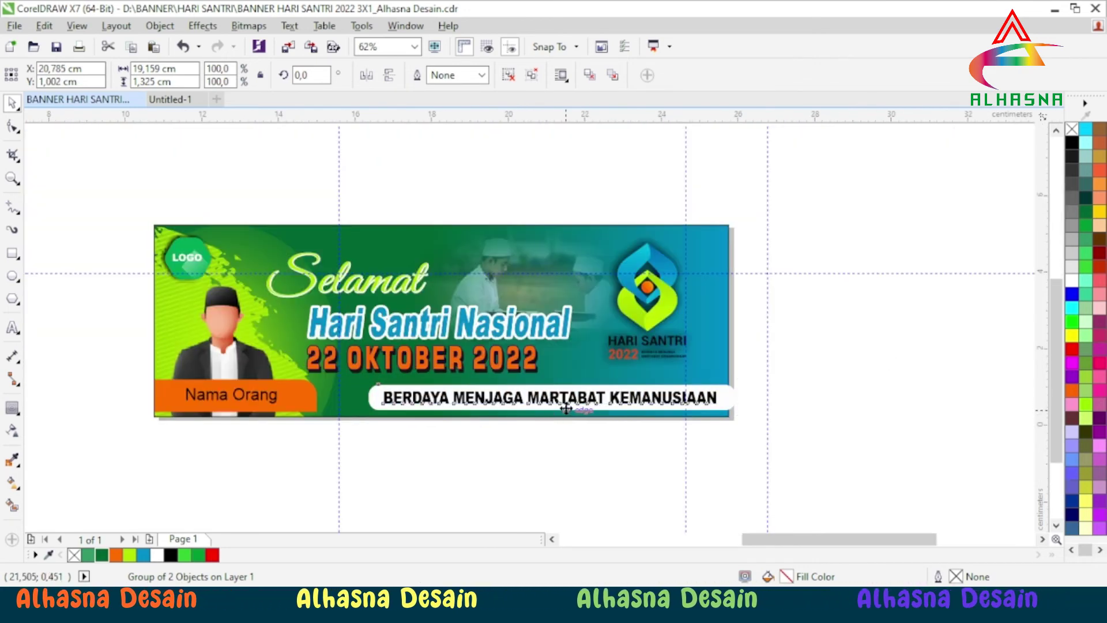
{"action": "scroll", "coordinate": [573, 404], "scroll_direction": "down", "scroll_amount": 2}
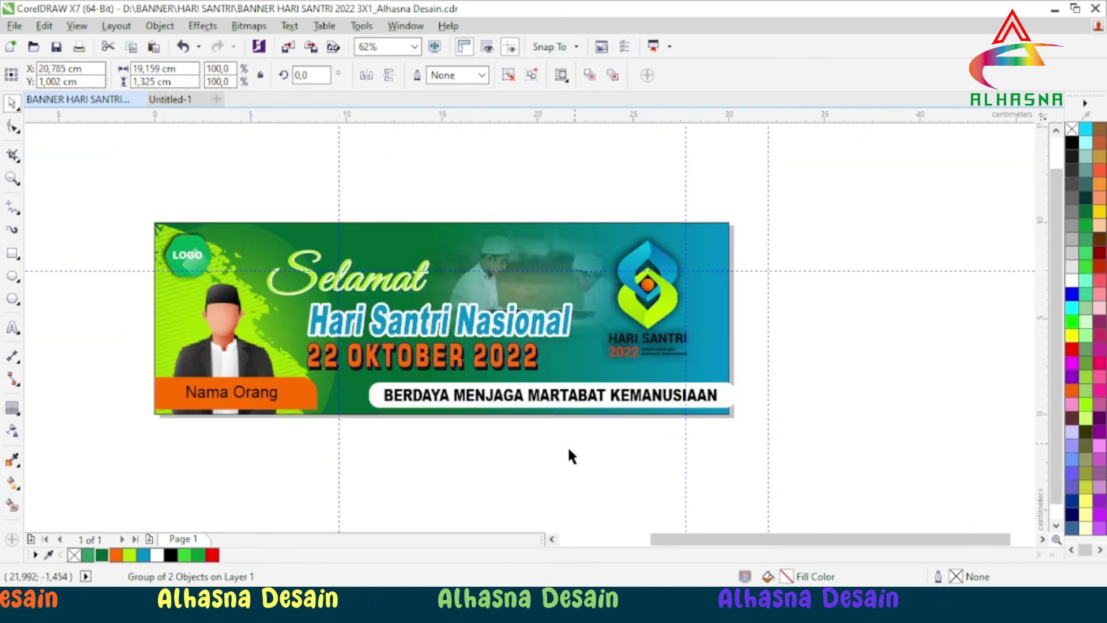
Nudge the slogan group slightly up from the banner's bottom edge, to about Y 1.2 cm
{"action": "left_click", "coordinate": [540, 447]}
{"action": "left_click", "coordinate": [546, 398]}
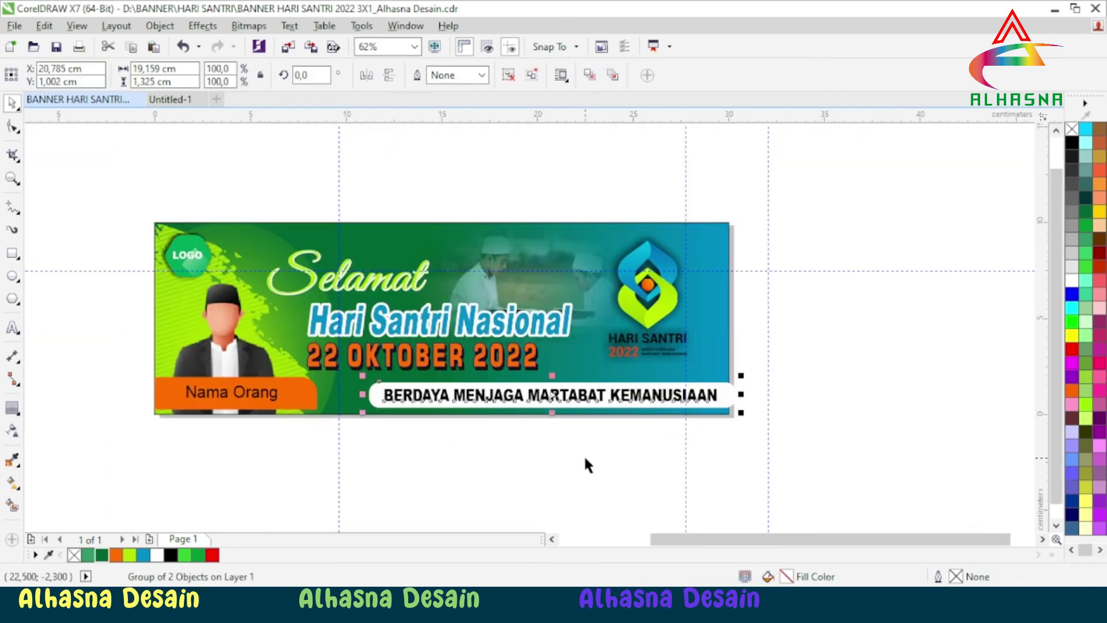
{"action": "key", "text": "Up"}
{"action": "key", "text": "Up"}
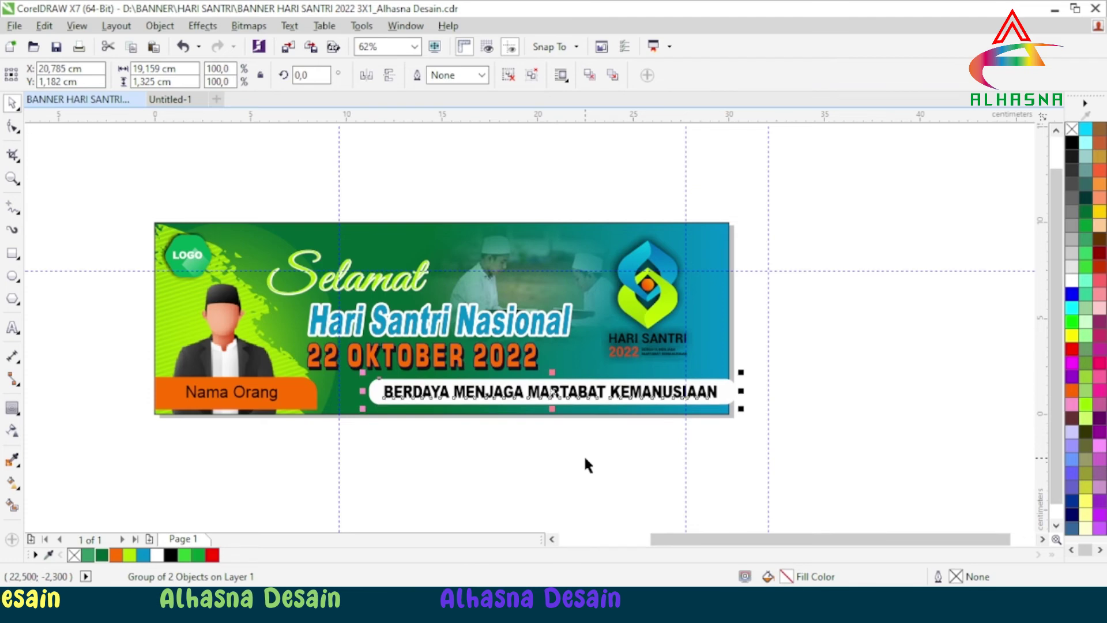
{"action": "left_click", "coordinate": [598, 454]}
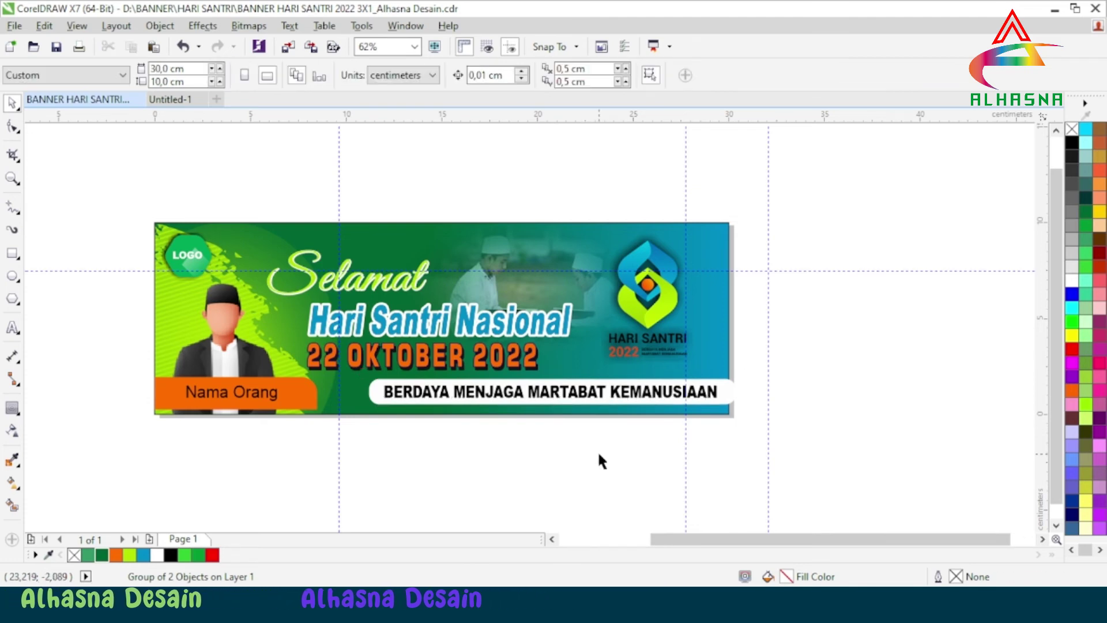
{"action": "left_click", "coordinate": [545, 394]}
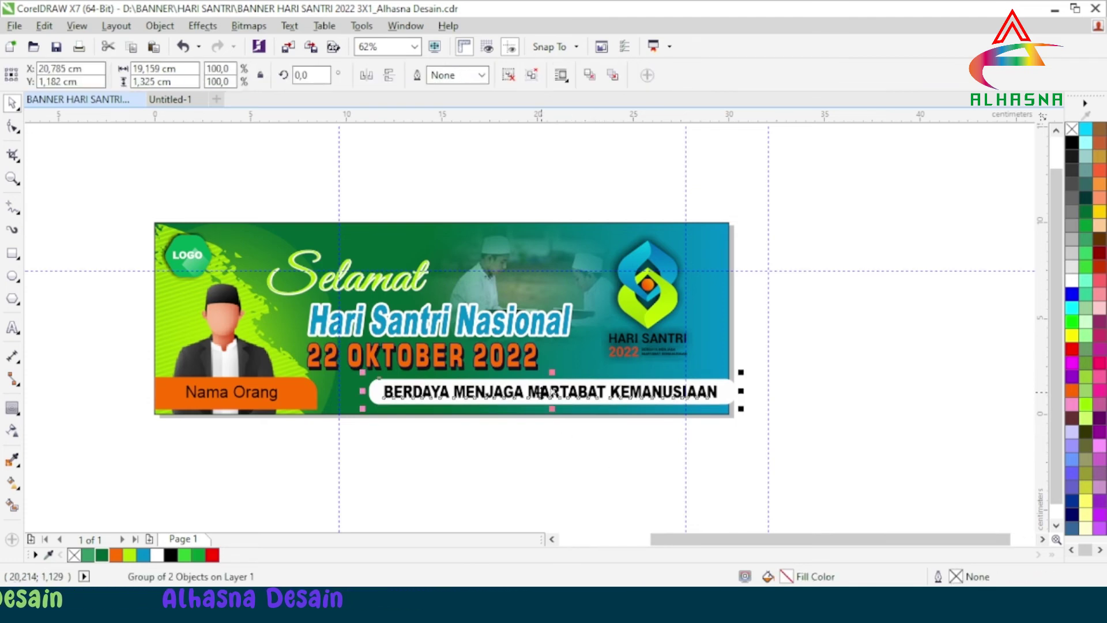
{"action": "right_click", "coordinate": [545, 395]}
{"action": "left_click", "coordinate": [571, 192]}
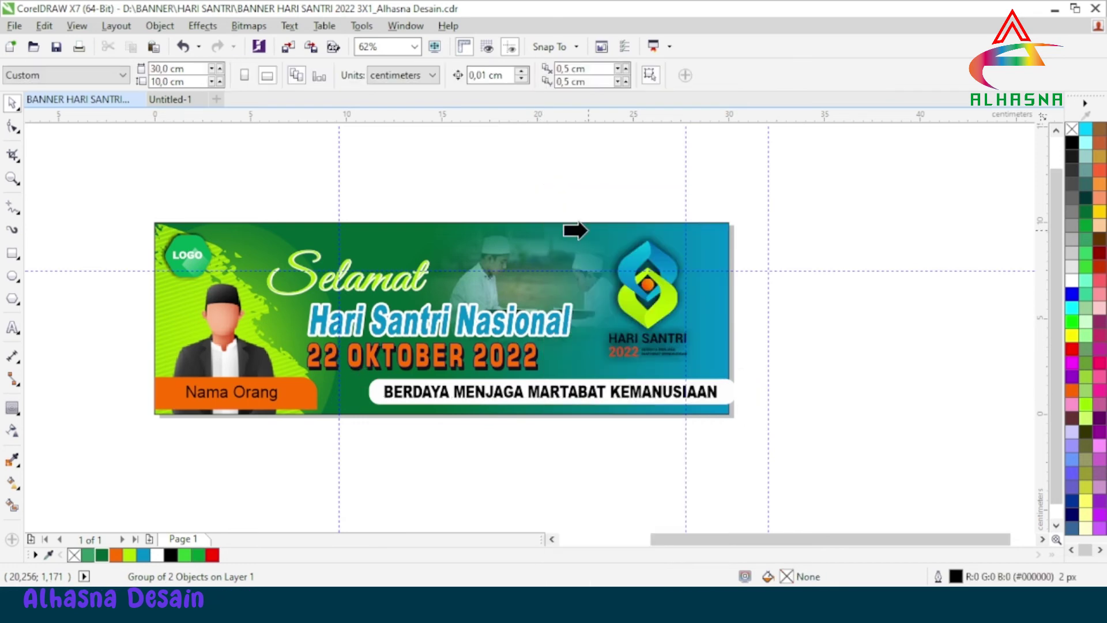
{"action": "left_click", "coordinate": [571, 198]}
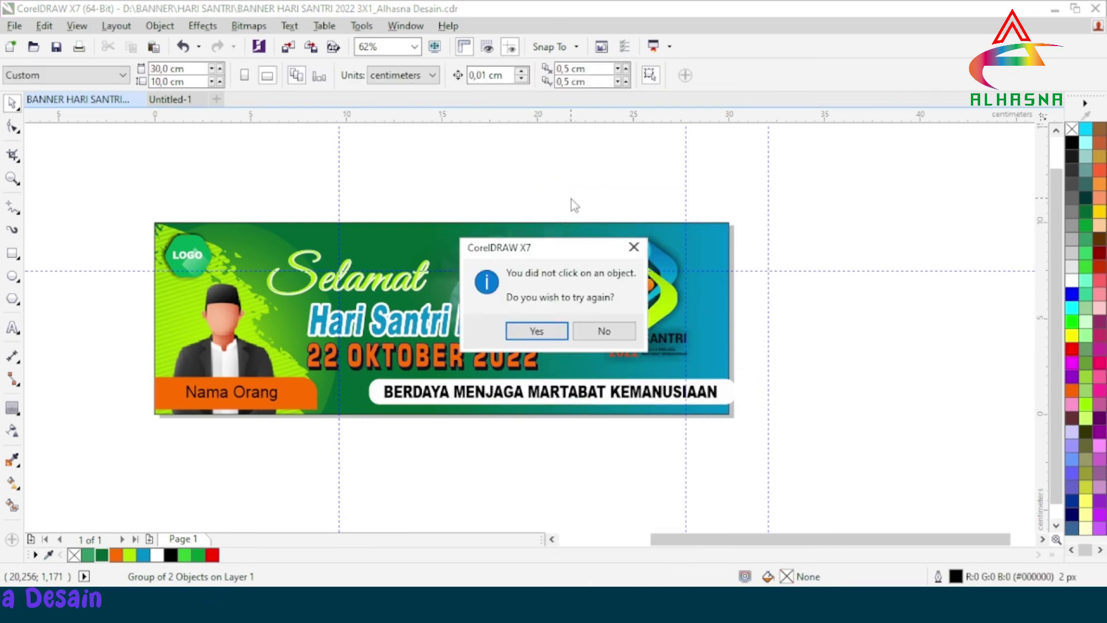
{"action": "left_click", "coordinate": [597, 330]}
Ungroup the slogan so that its text and white rounded bar are separate objects
{"action": "left_click", "coordinate": [526, 394]}
{"action": "right_click", "coordinate": [528, 394]}
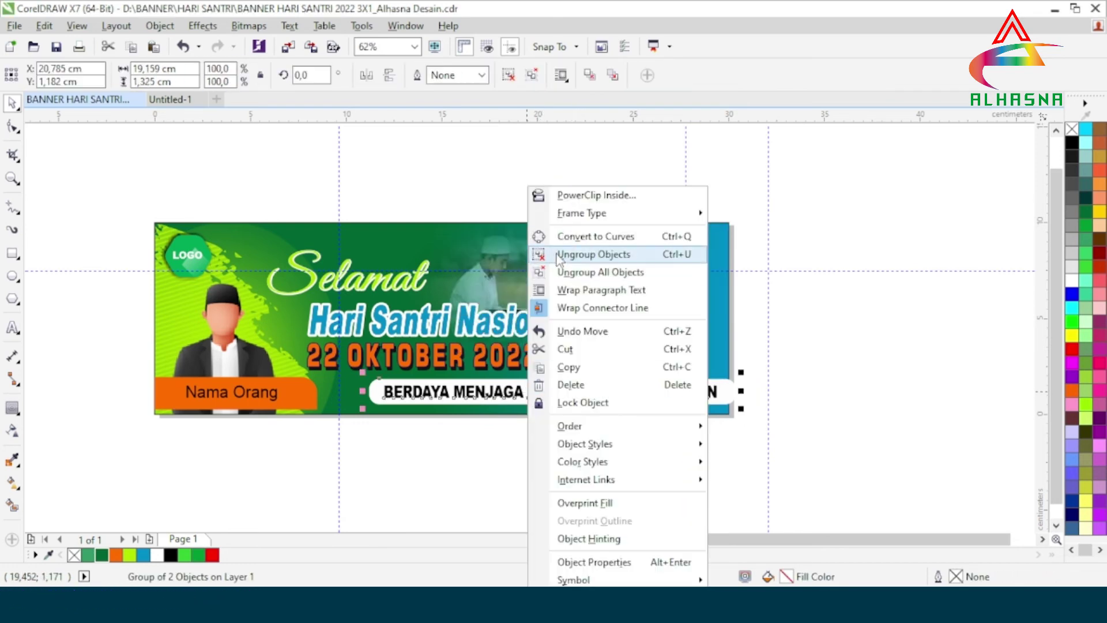
{"action": "left_click", "coordinate": [558, 255]}
{"action": "left_click", "coordinate": [626, 442]}
PowerClip the slogan's white rounded bar inside the banner background to trim the end that overhangs the right edge
{"action": "left_click", "coordinate": [737, 391]}
{"action": "right_click", "coordinate": [730, 392]}
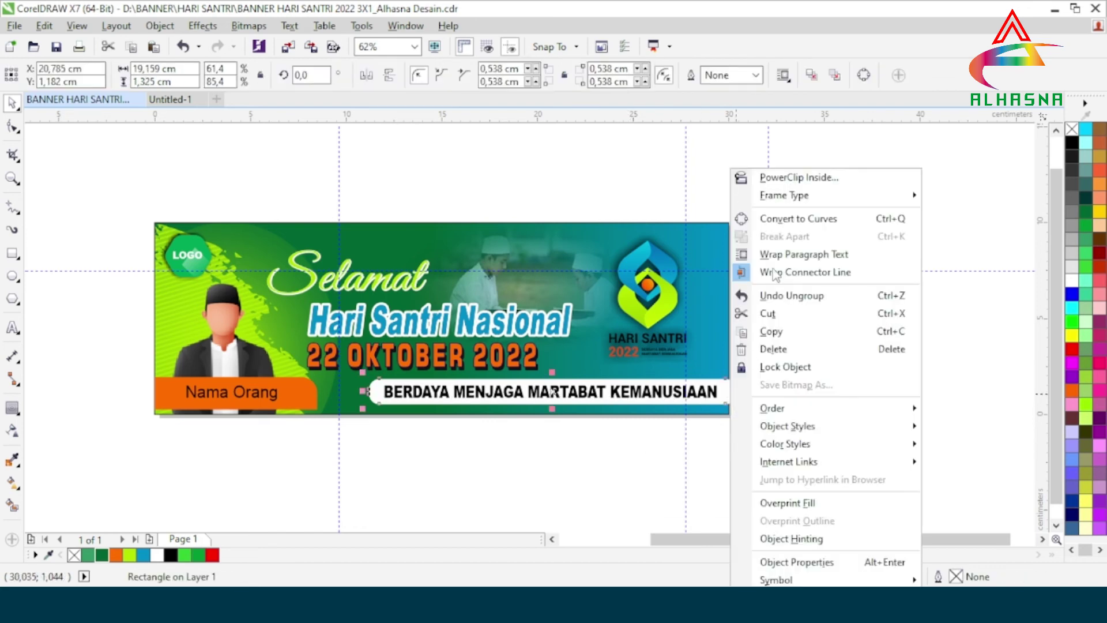
{"action": "left_click", "coordinate": [769, 178]}
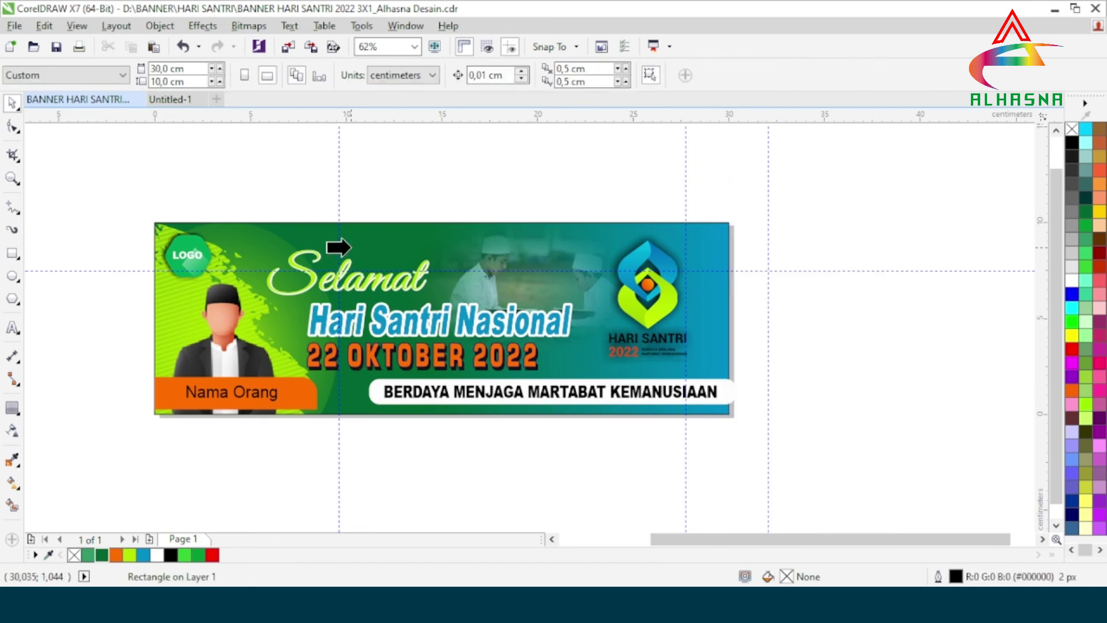
{"action": "left_click", "coordinate": [256, 240]}
{"action": "left_click", "coordinate": [624, 477]}
{"action": "scroll", "coordinate": [581, 410], "scroll_direction": "up", "scroll_amount": 1}
{"action": "scroll", "coordinate": [677, 417], "scroll_direction": "down", "scroll_amount": 1}
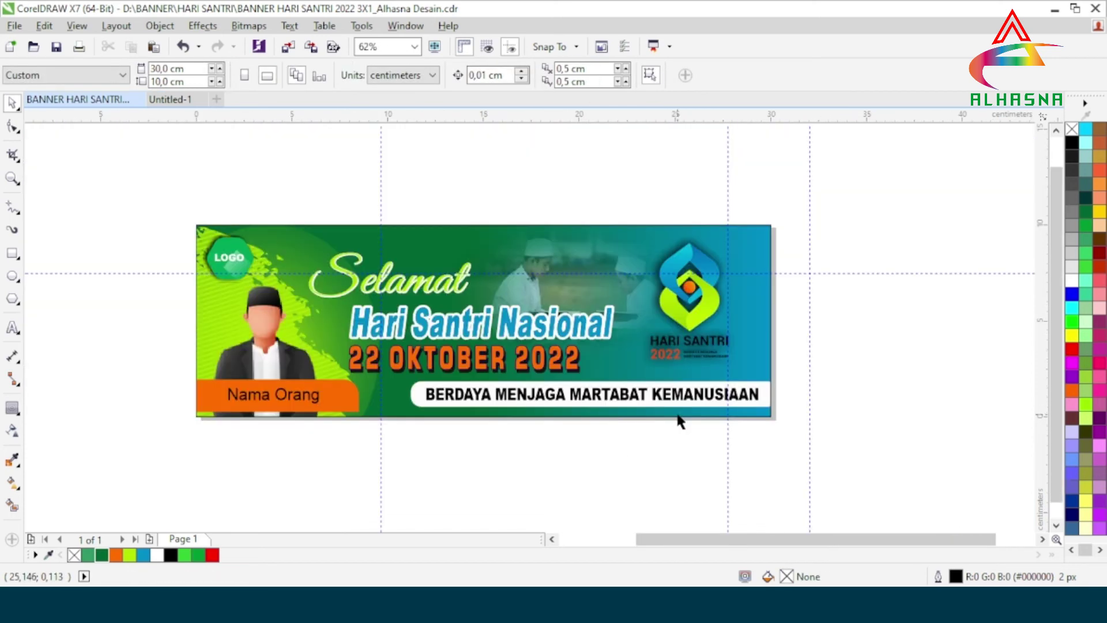
Nudge the Selamat Hari Santri Nasional 22 Oktober 2022 title group slightly up, to about Y 5.5 cm
{"action": "left_click", "coordinate": [427, 327]}
{"action": "scroll", "coordinate": [431, 337], "scroll_direction": "up", "scroll_amount": 1}
{"action": "scroll", "coordinate": [431, 337], "scroll_direction": "down", "scroll_amount": 1}
{"action": "key", "text": "Down"}
{"action": "left_click_drag", "start_coordinate": [431, 338], "coordinate": [432, 335]}
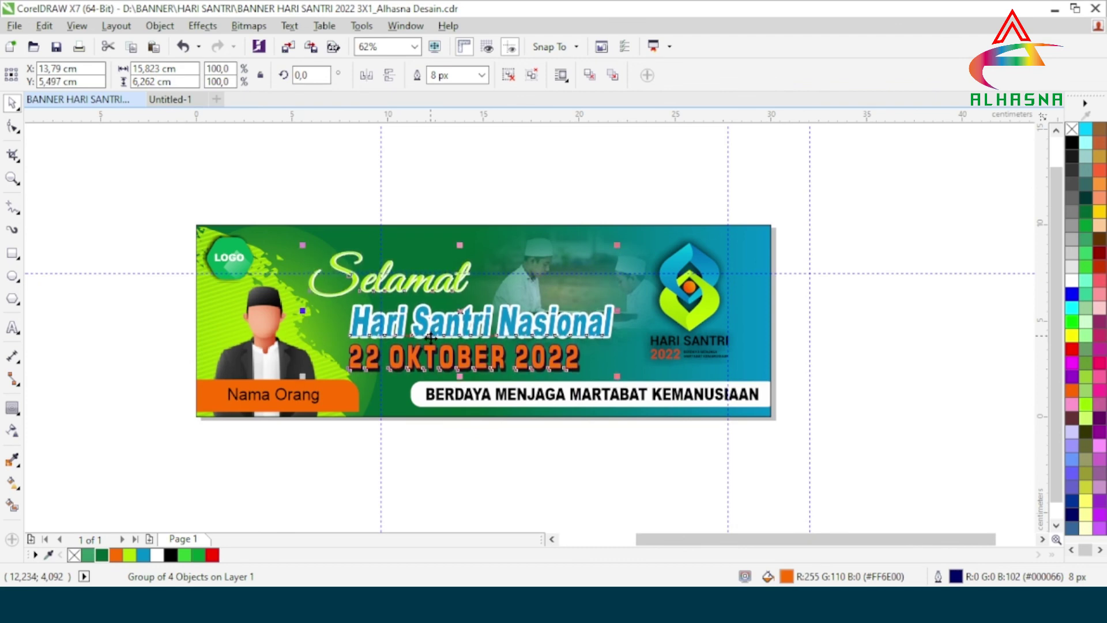
{"action": "left_click", "coordinate": [481, 464]}
Nudge the faded photo of the reading students left and slightly up, centred at about X 18.1, Y 6.7 cm
{"action": "left_click", "coordinate": [540, 256]}
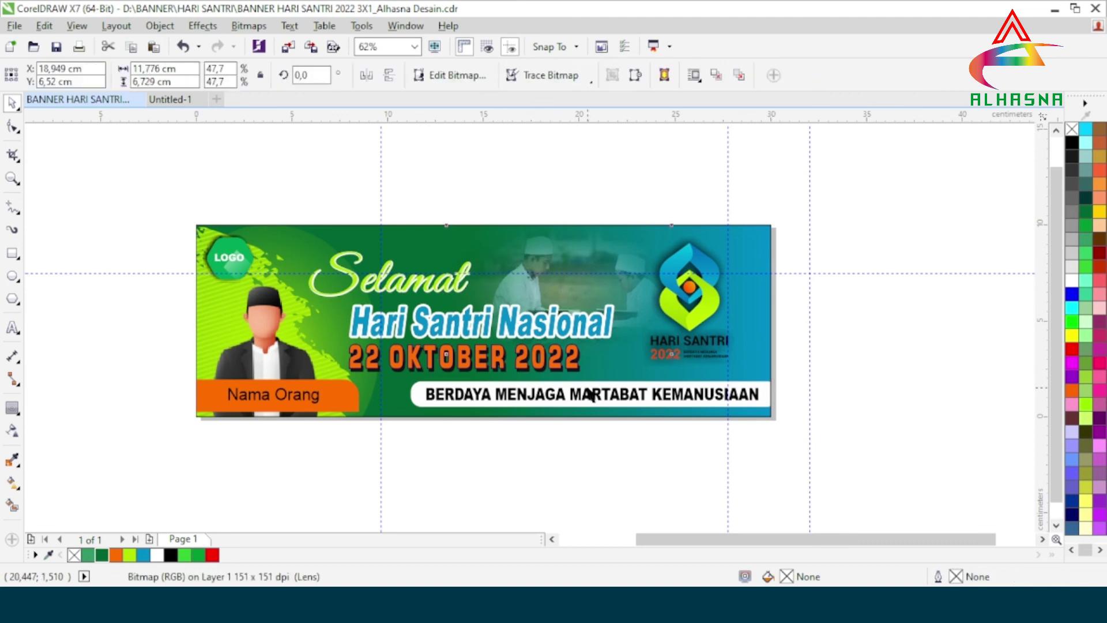
{"action": "key", "text": "Left"}
{"action": "key", "text": "Left"}
{"action": "key", "text": "Left"}
{"action": "key", "text": "Left"}
{"action": "key", "text": "Left"}
{"action": "key", "text": "Left"}
{"action": "key", "text": "Left"}
{"action": "key", "text": "Left"}
{"action": "key", "text": "Left"}
{"action": "key", "text": "Left"}
{"action": "key", "text": "Left"}
{"action": "key", "text": "Left"}
{"action": "key", "text": "Left"}
{"action": "key", "text": "Left"}
{"action": "key", "text": "Left"}
{"action": "key", "text": "Left"}
{"action": "key", "text": "Left"}
{"action": "key", "text": "Left"}
{"action": "key", "text": "Left"}
{"action": "key", "text": "Left"}
{"action": "key", "text": "Left"}
{"action": "key", "text": "Left"}
{"action": "key", "text": "Left"}
{"action": "key", "text": "Left"}
{"action": "key", "text": "Left"}
{"action": "key", "text": "Left"}
{"action": "key", "text": "Left"}
{"action": "key", "text": "Left"}
{"action": "key", "text": "Left"}
{"action": "key", "text": "Left"}
{"action": "key", "text": "Left"}
{"action": "key", "text": "Left"}
{"action": "key", "text": "Left"}
{"action": "key", "text": "Left"}
{"action": "key", "text": "Left"}
{"action": "key", "text": "Left"}
{"action": "key", "text": "Left"}
{"action": "key", "text": "Left"}
{"action": "key", "text": "Left"}
{"action": "key", "text": "Left"}
{"action": "key", "text": "Left"}
{"action": "key", "text": "Left"}
{"action": "key", "text": "Left"}
{"action": "key", "text": "Left"}
{"action": "key", "text": "Left"}
{"action": "key", "text": "Left"}
{"action": "key", "text": "Left"}
{"action": "key", "text": "Left"}
{"action": "key", "text": "Left"}
{"action": "key", "text": "Left"}
{"action": "key", "text": "Left"}
{"action": "key", "text": "Left"}
{"action": "key", "text": "Left"}
{"action": "key", "text": "Left"}
{"action": "key", "text": "Left"}
{"action": "key", "text": "Left"}
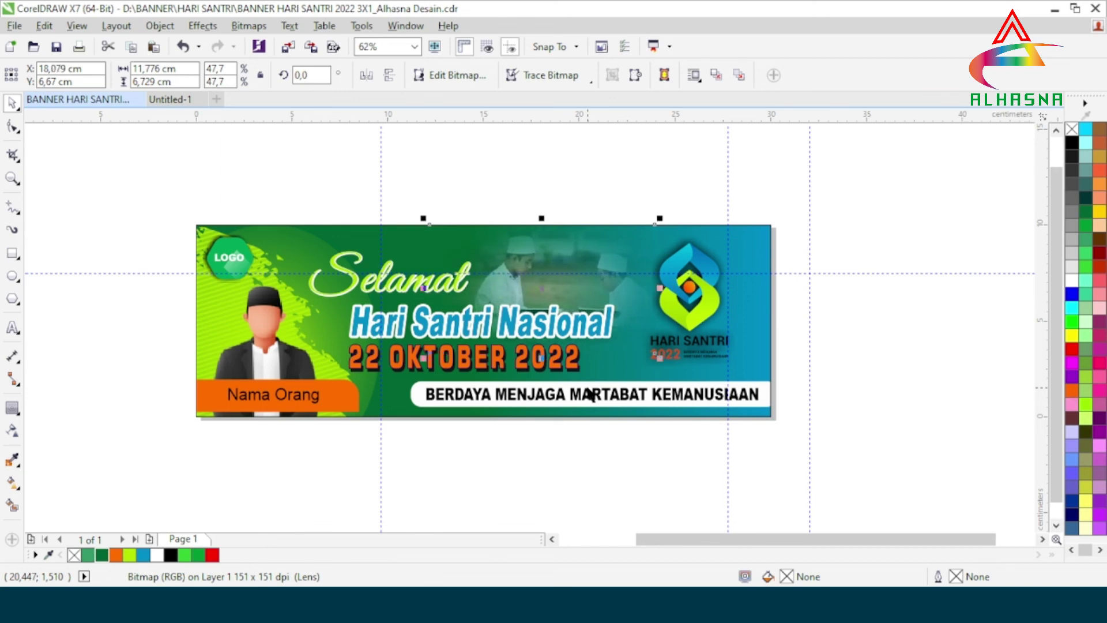
{"action": "left_click", "coordinate": [884, 429]}
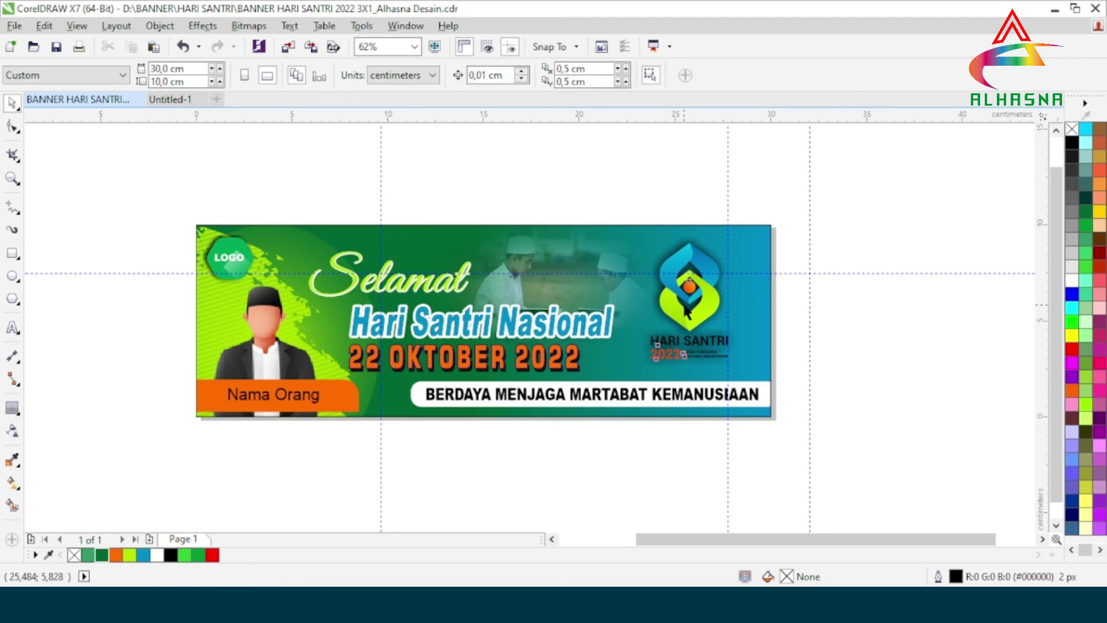
Nudge the Hari Santri 2022 logo down and slightly left, centred at about X 25.7, Y 5.8 cm
{"action": "left_click", "coordinate": [684, 307]}
{"action": "key", "text": "Down"}
{"action": "key", "text": "Down"}
{"action": "key", "text": "Down"}
{"action": "key", "text": "Down"}
{"action": "key", "text": "Down"}
{"action": "key", "text": "Down"}
{"action": "key", "text": "Down"}
{"action": "key", "text": "Down"}
{"action": "key", "text": "Down"}
{"action": "key", "text": "Down"}
{"action": "key", "text": "Down"}
{"action": "key", "text": "Down"}
{"action": "key", "text": "Down"}
{"action": "key", "text": "Down"}
{"action": "key", "text": "Left"}
{"action": "key", "text": "Left"}
{"action": "key", "text": "Left"}
{"action": "key", "text": "Left"}
{"action": "key", "text": "Left"}
{"action": "key", "text": "Left"}
{"action": "key", "text": "Left"}
{"action": "key", "text": "Left"}
{"action": "key", "text": "Left"}
{"action": "key", "text": "Down"}
{"action": "key", "text": "Down"}
{"action": "key", "text": "Down"}
{"action": "key", "text": "Down"}
{"action": "key", "text": "Down"}
{"action": "key", "text": "Down"}
{"action": "key", "text": "Down"}
{"action": "key", "text": "Down"}
{"action": "key", "text": "Down"}
{"action": "key", "text": "Down"}
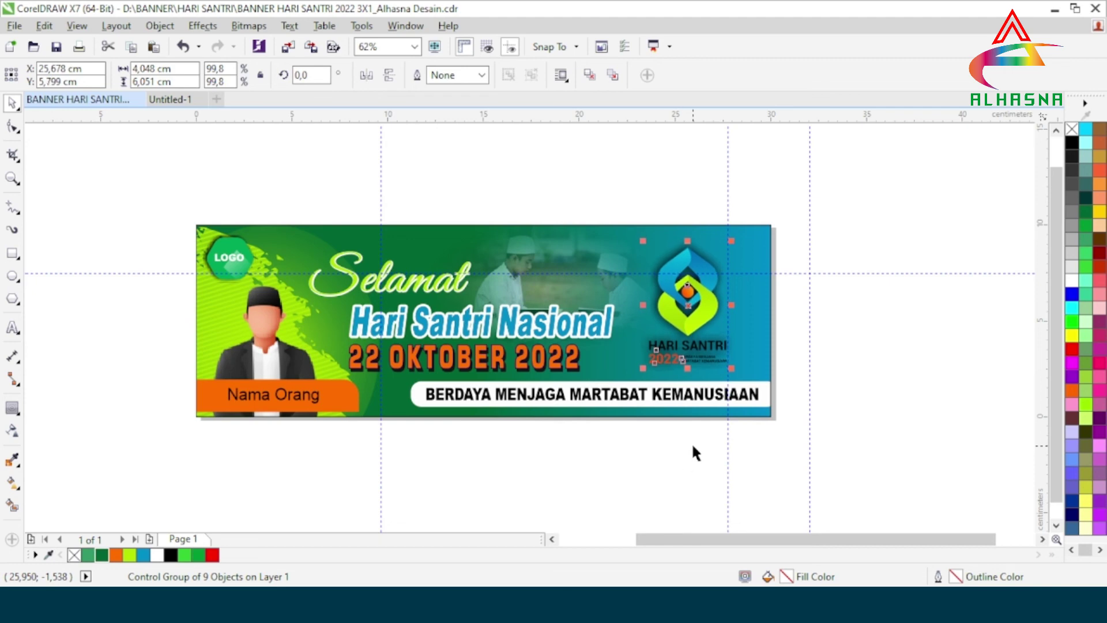
{"action": "left_click", "coordinate": [516, 494]}
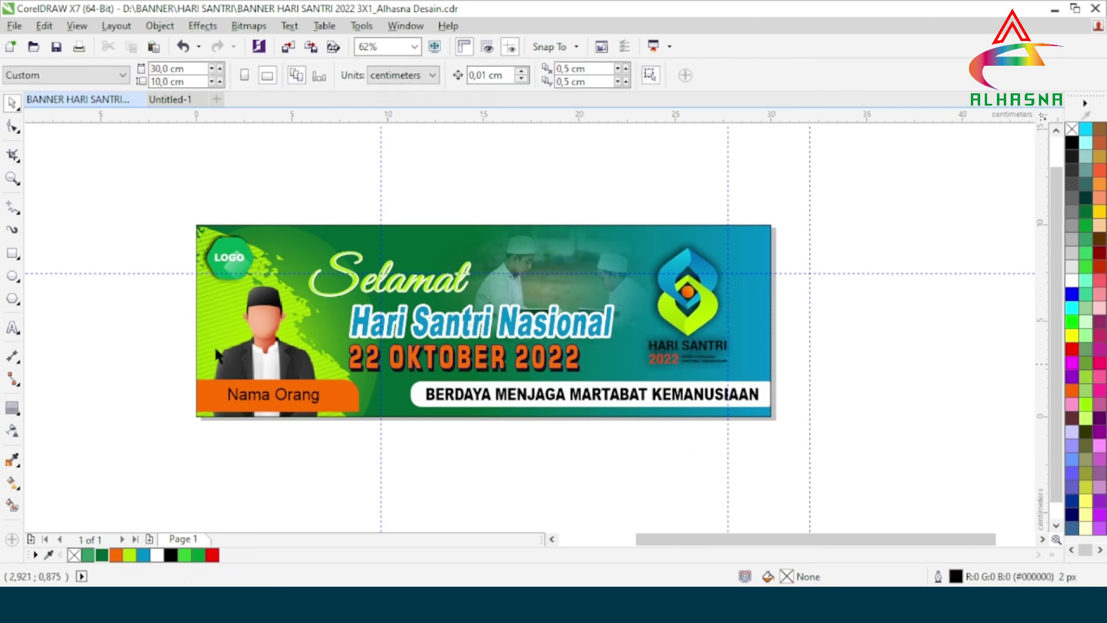
Shift the green LOGO hexagon slightly away from the banner's left edge, centred at about X 2.0, Y 8.2 cm
{"action": "scroll", "coordinate": [175, 272], "scroll_direction": "up", "scroll_amount": 3}
{"action": "left_click", "coordinate": [279, 234]}
{"action": "left_click_drag", "start_coordinate": [279, 233], "coordinate": [289, 234]}
{"action": "scroll", "coordinate": [131, 279], "scroll_direction": "down", "scroll_amount": 3}
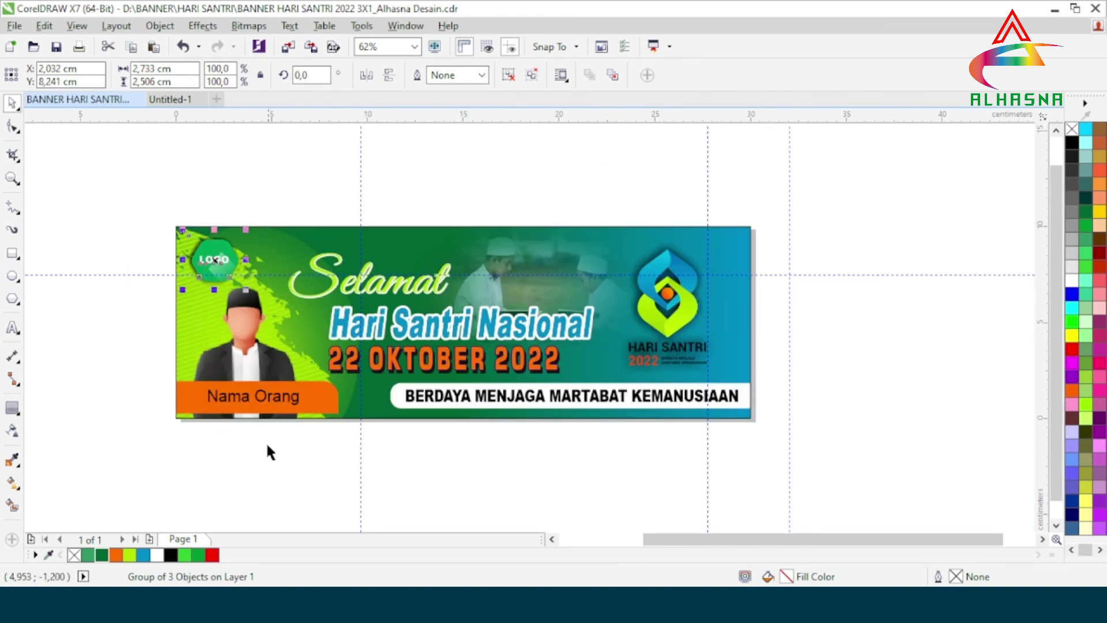
{"action": "left_click", "coordinate": [244, 338]}
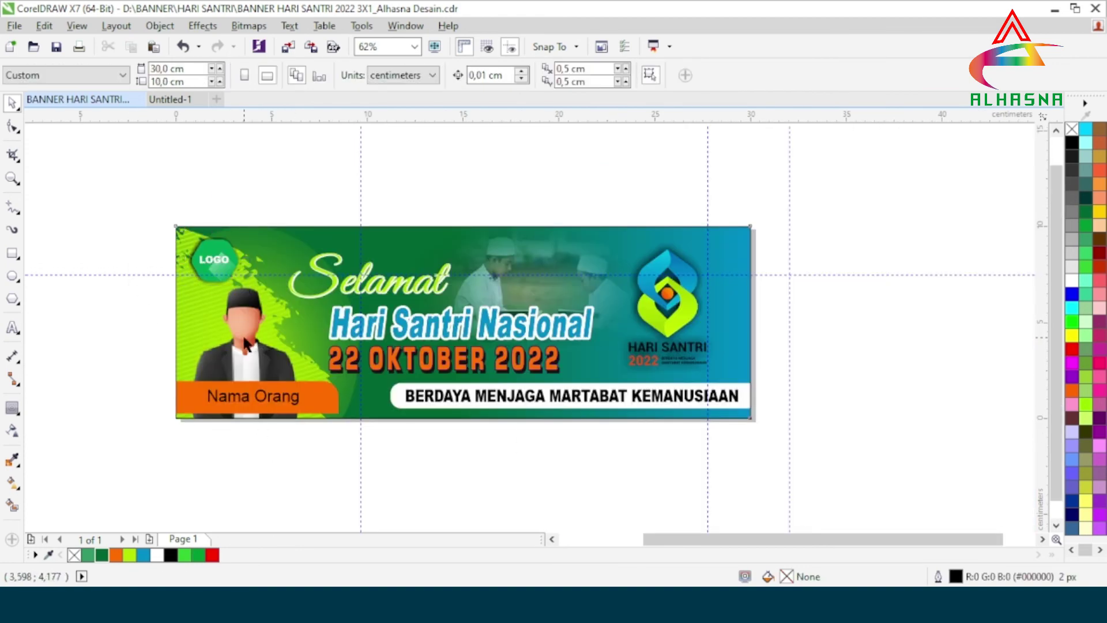
{"action": "left_click", "coordinate": [288, 467]}
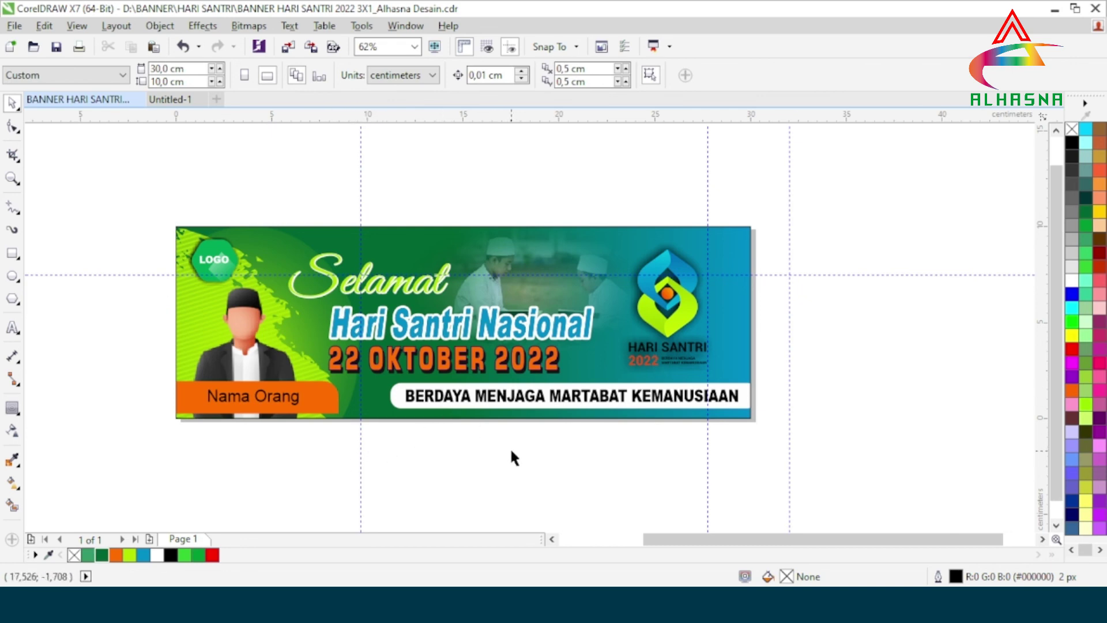
{"action": "scroll", "coordinate": [571, 372], "scroll_direction": "down", "scroll_amount": 2}
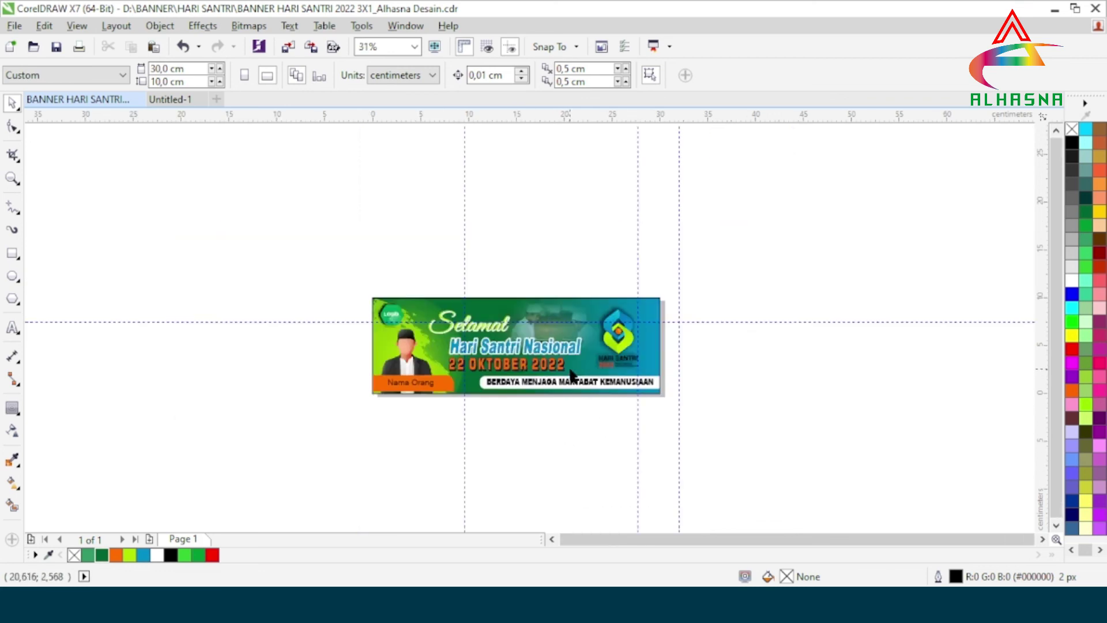
{"action": "scroll", "coordinate": [526, 363], "scroll_direction": "up", "scroll_amount": 2}
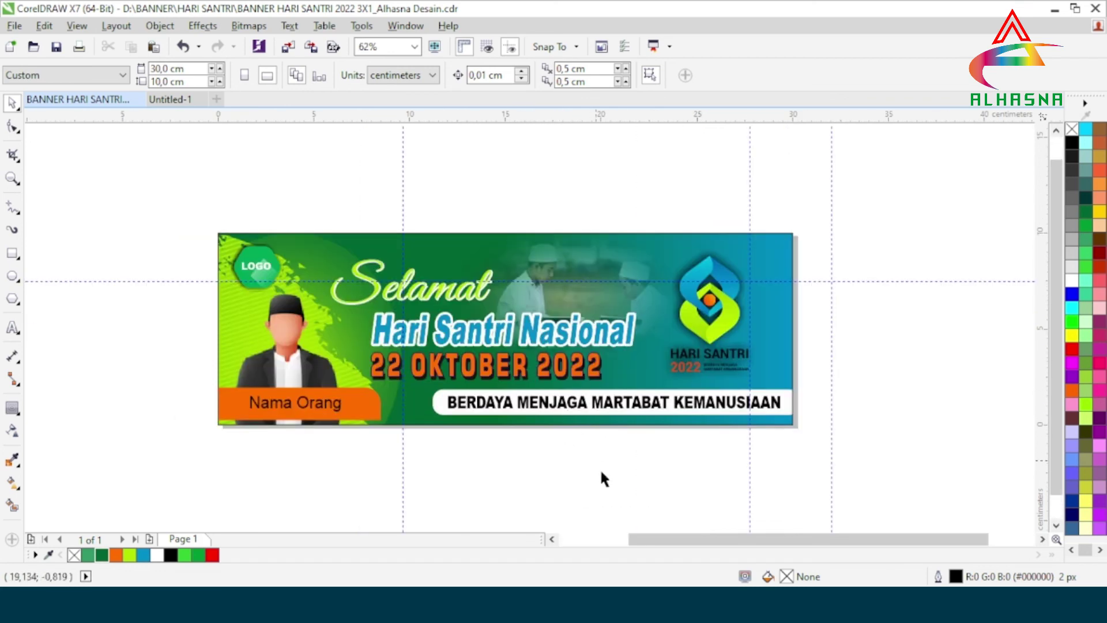